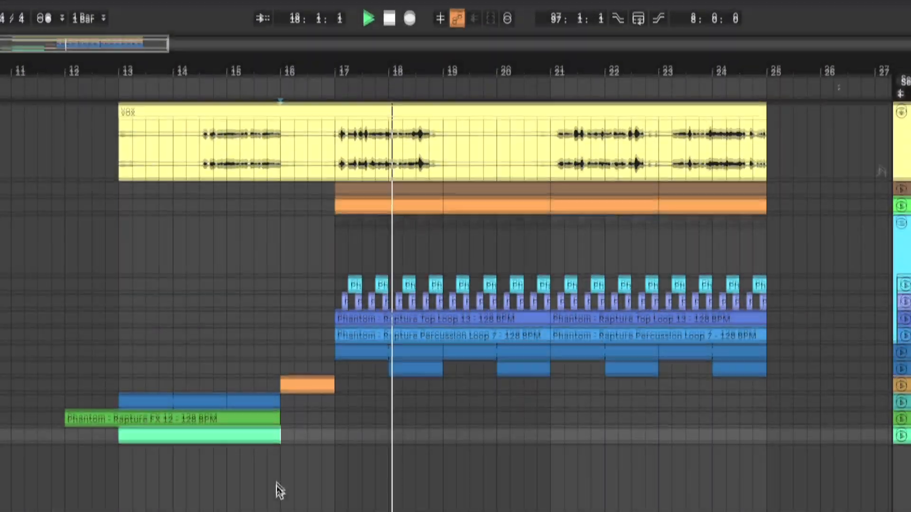
Stop playback and solo the vox track.
key(space)
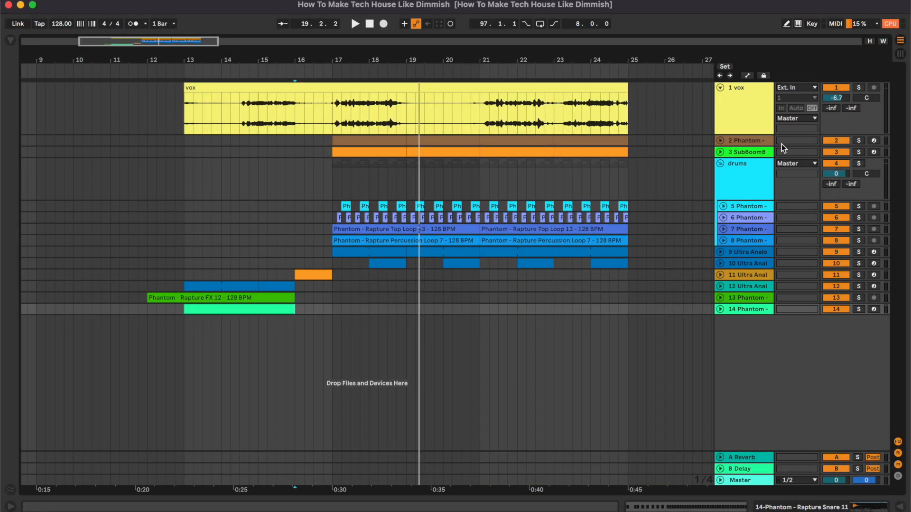
click(743, 108)
click(599, 102)
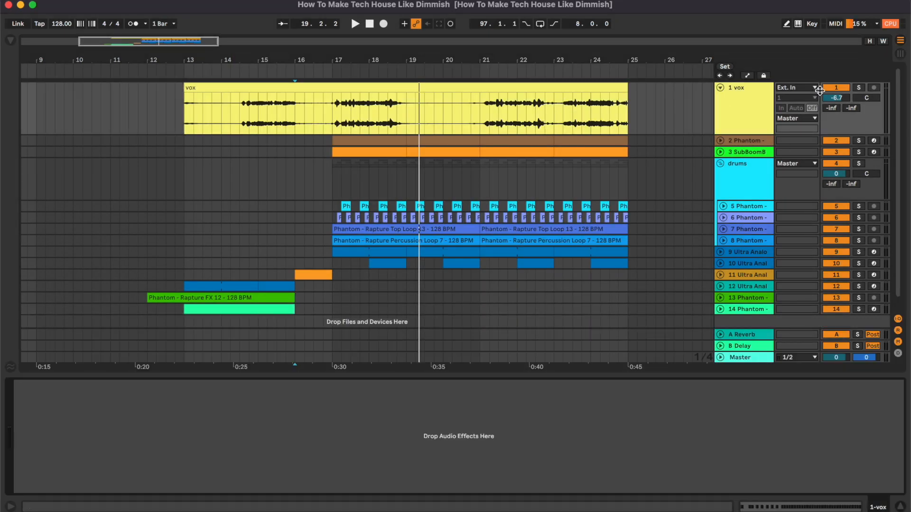
click(859, 88)
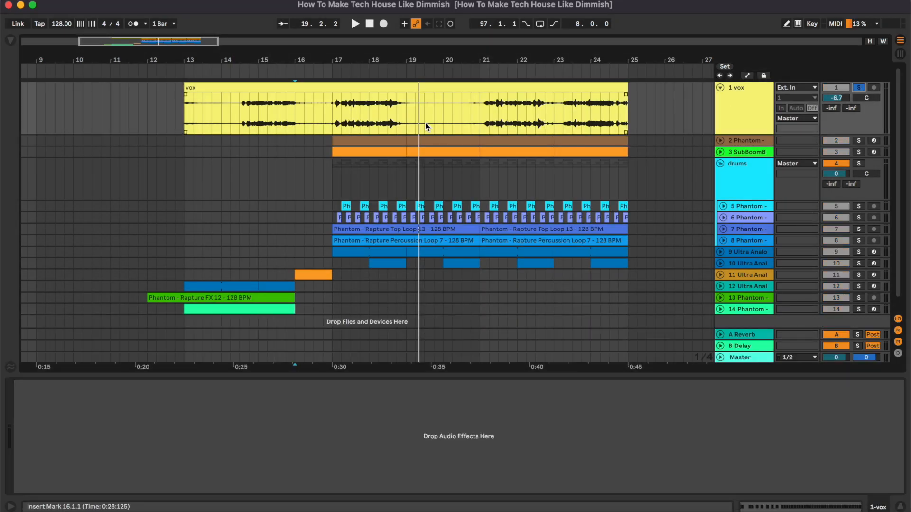
Play the soloed vox clip from just before each vocal phrase, between bars 14 and 15, at bar 17 and at bar 21.
click(237, 115)
key(space)
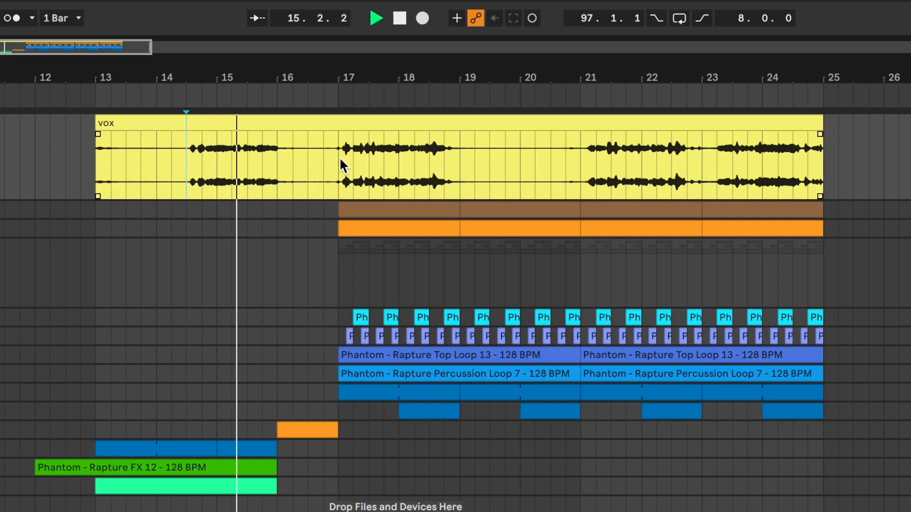
click(338, 155)
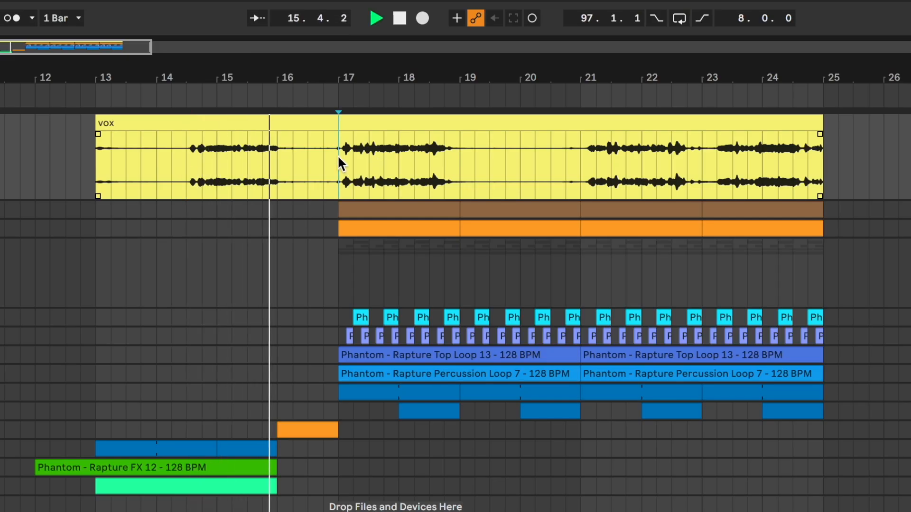
key(space)
key(space)
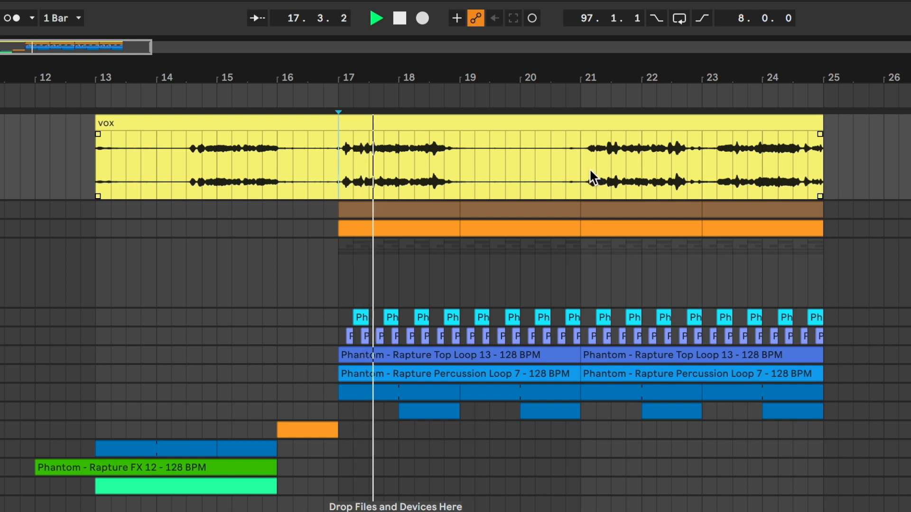
click(575, 144)
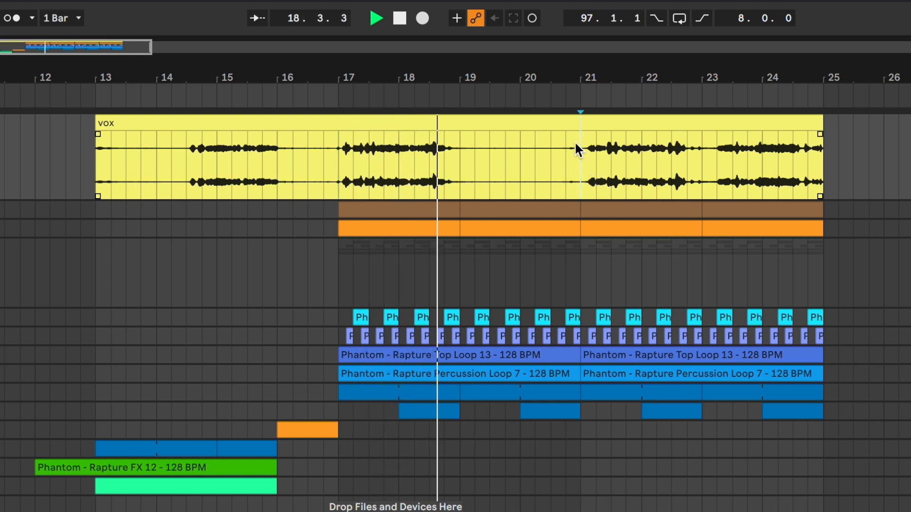
key(space)
key(space)
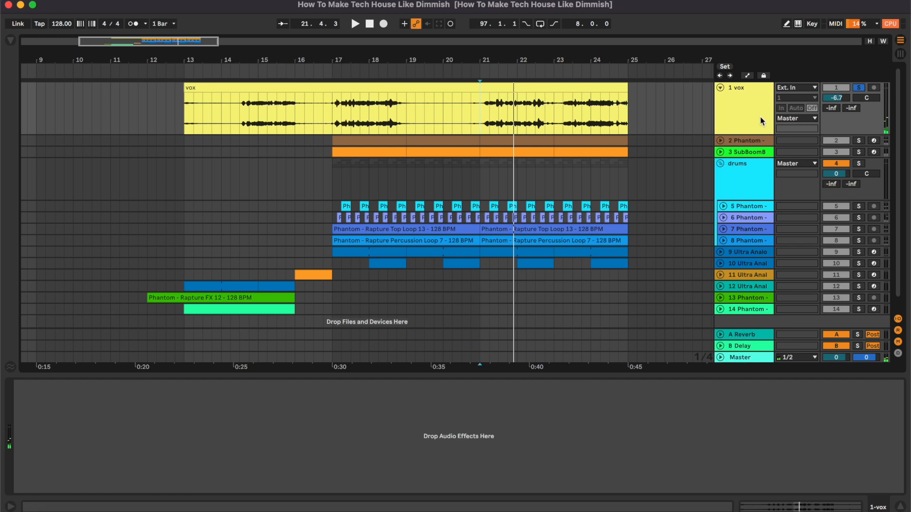
click(760, 119)
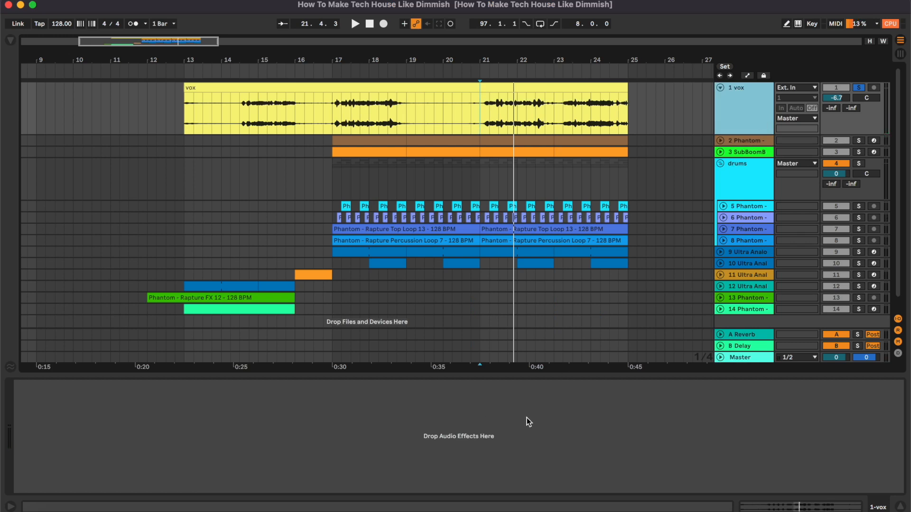
Unfold the Phantom kick track and play it soloed while examining its Rapture Kick 3 sampler.
click(720, 140)
click(744, 143)
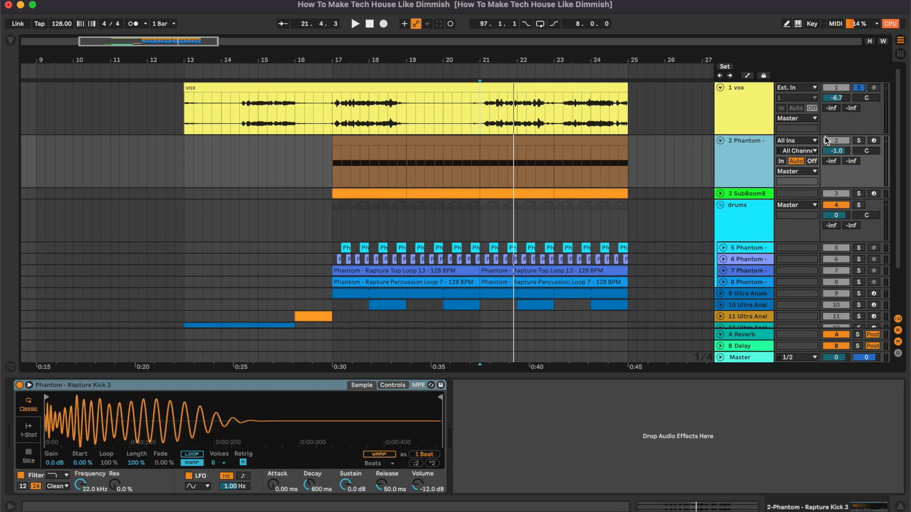
click(379, 143)
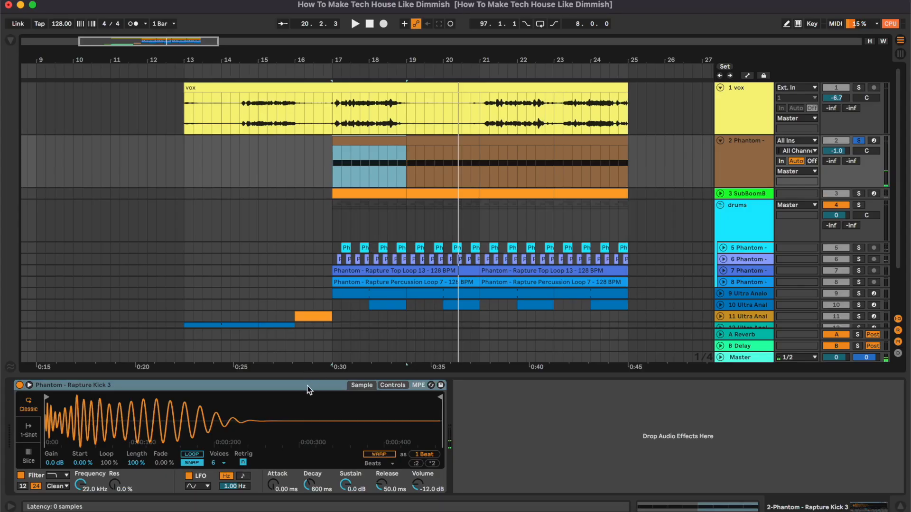
click(307, 385)
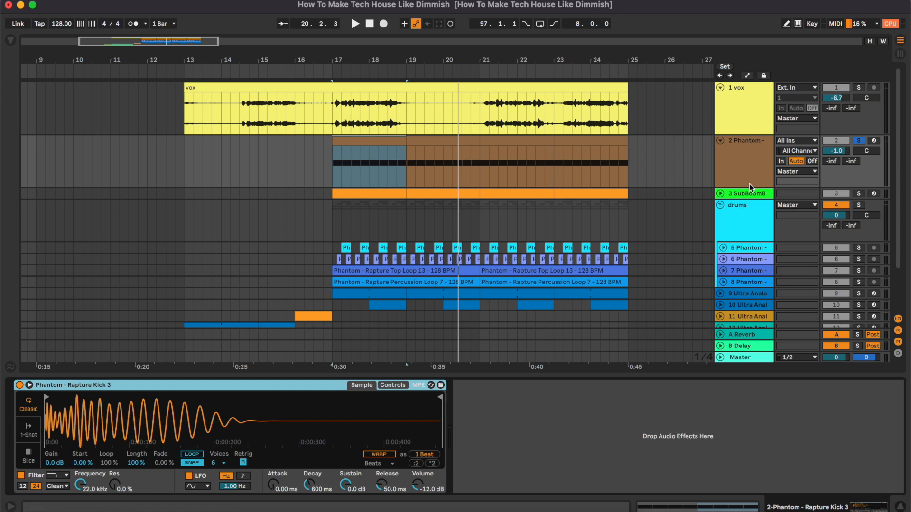
Unfold the SubBoomBass track and fold the vox and kick tracks.
click(720, 194)
click(720, 141)
click(720, 88)
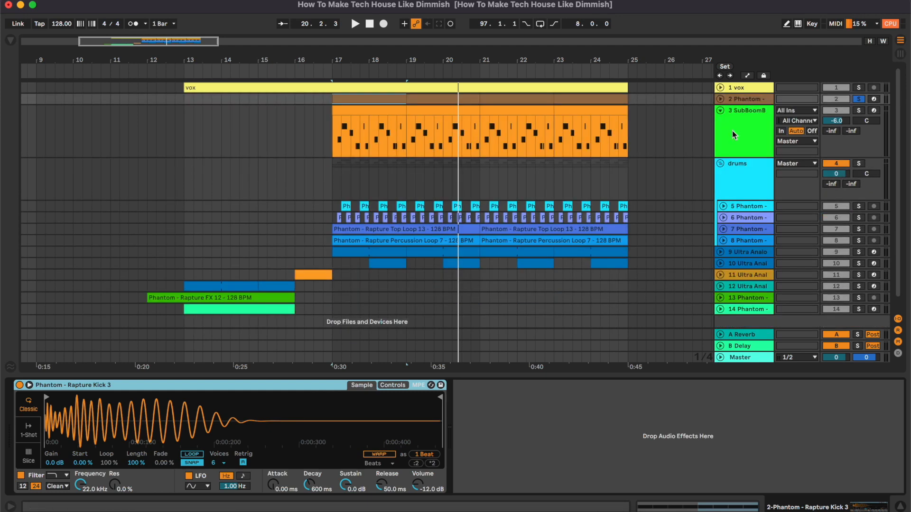
Open the notes of the first SubBoomBass clip and play the bass line soloed.
click(497, 109)
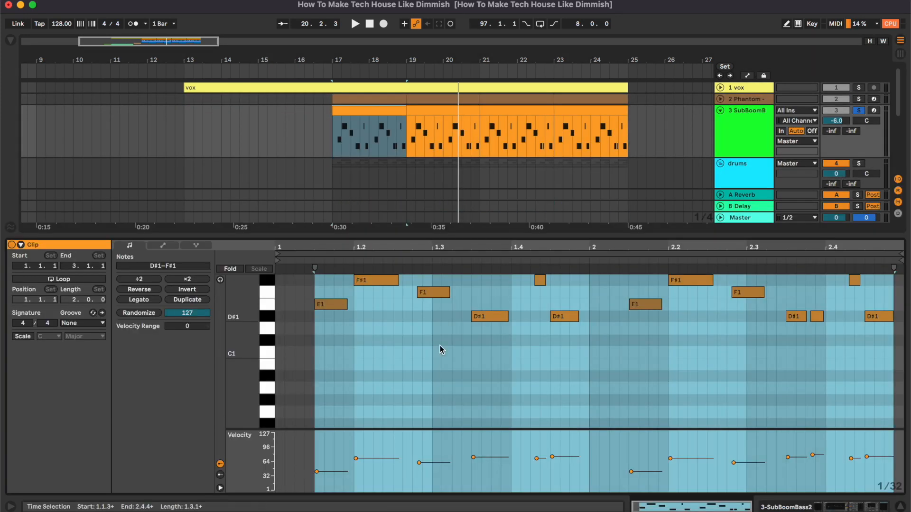
click(443, 360)
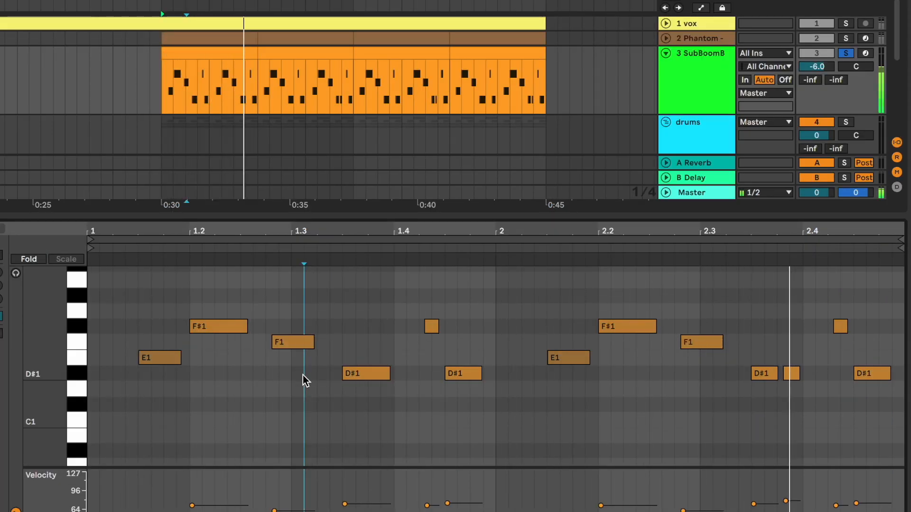
click(342, 55)
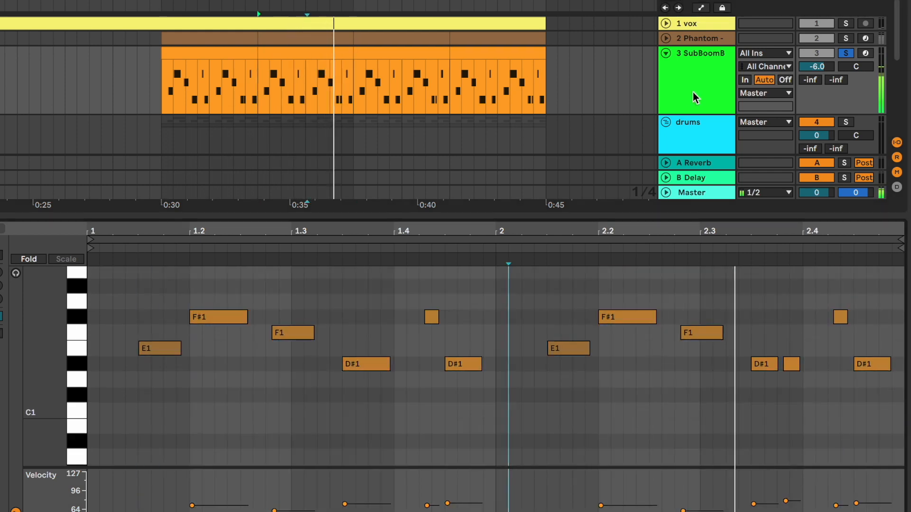
Show the bass track's devices and examine the SubBoomBass2 synth settings in its plug-in window.
click(705, 70)
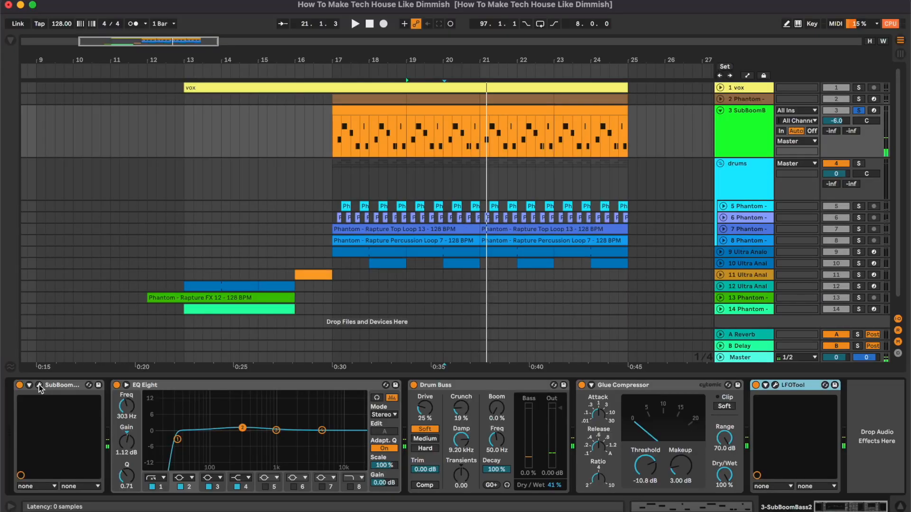
click(40, 385)
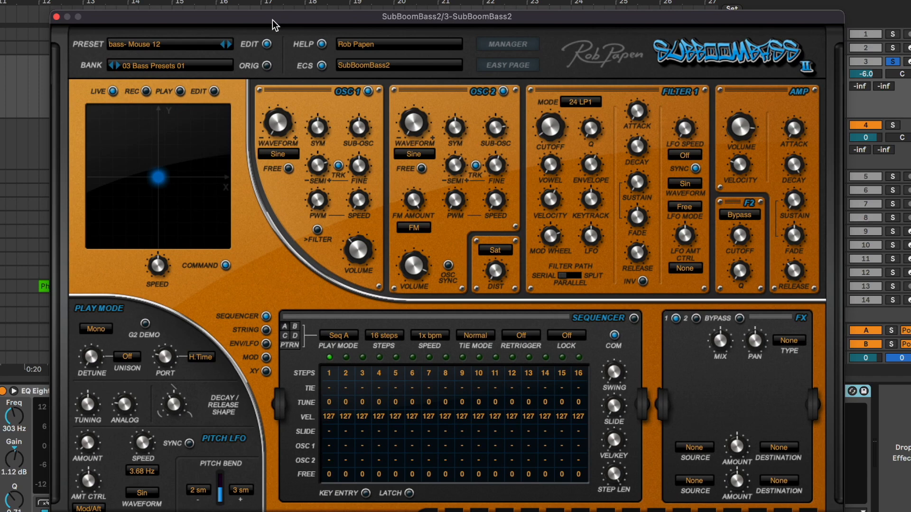
drag(272, 19, 272, 10)
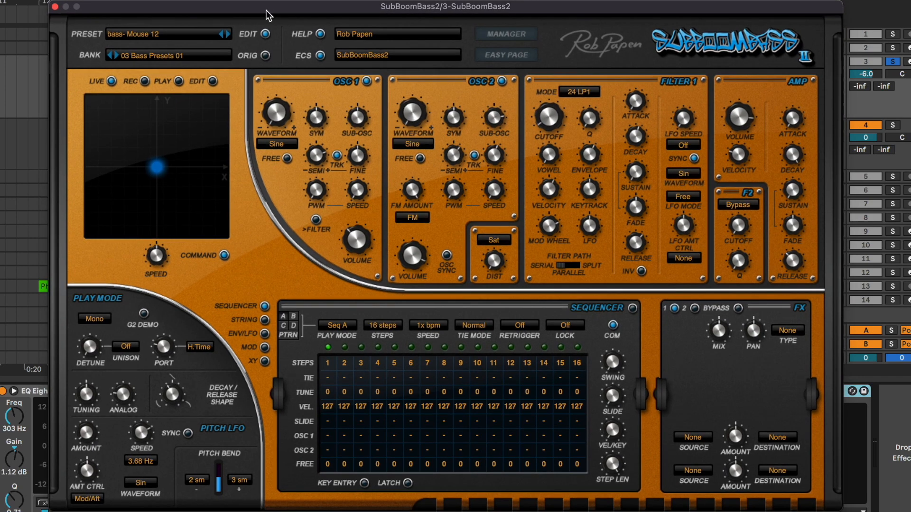
drag(486, 8, 436, 6)
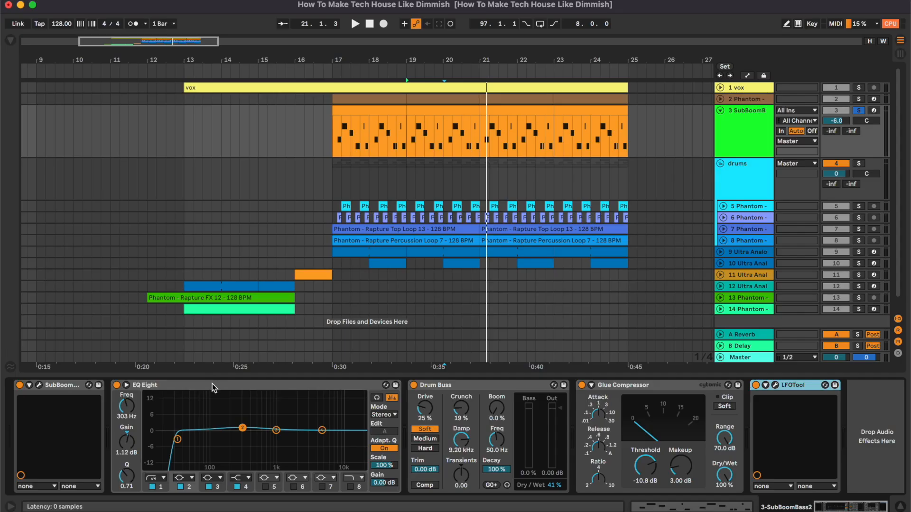
Examine the bass track's EQ Eight and compare the soloed bass with Drum Buss and Glue Compressor each bypassed and re-enabled.
click(211, 385)
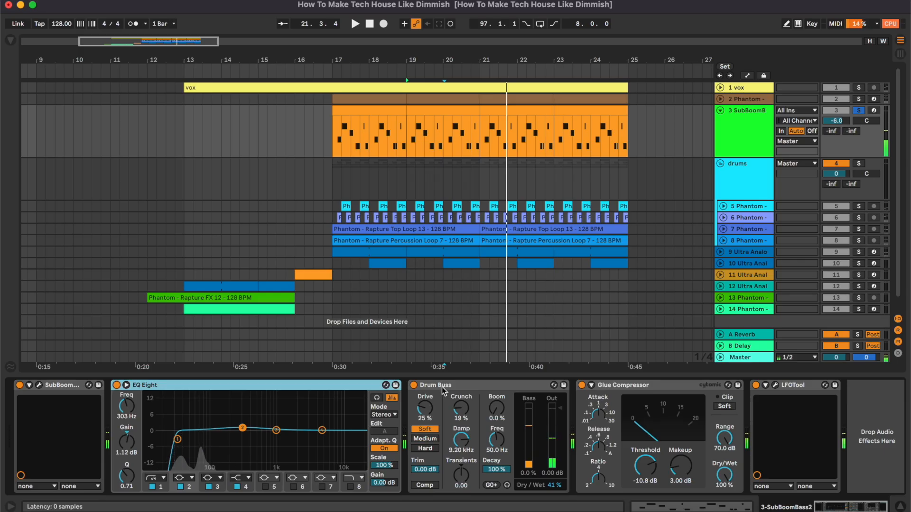
click(694, 330)
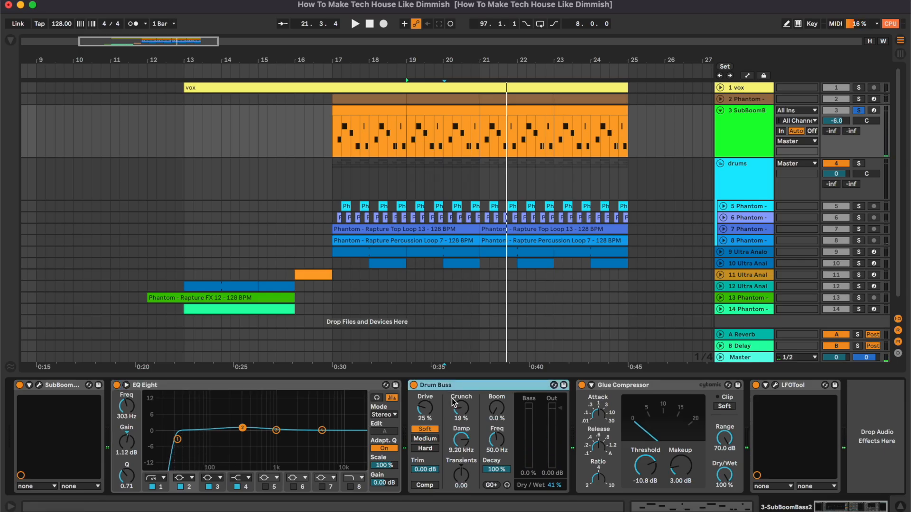
click(413, 385)
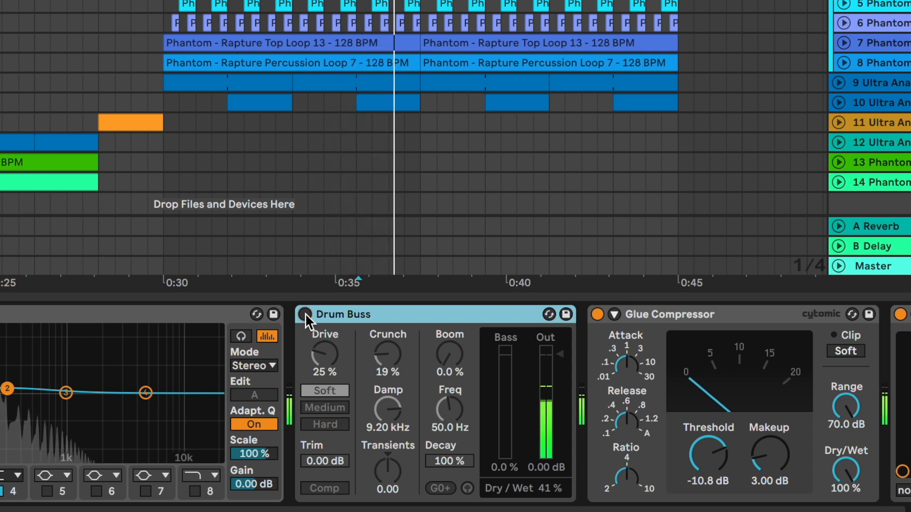
click(305, 314)
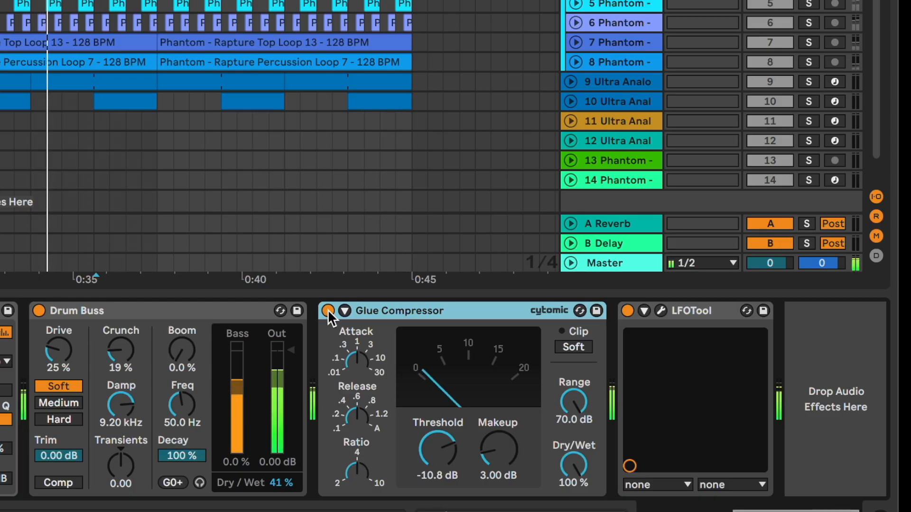
click(579, 384)
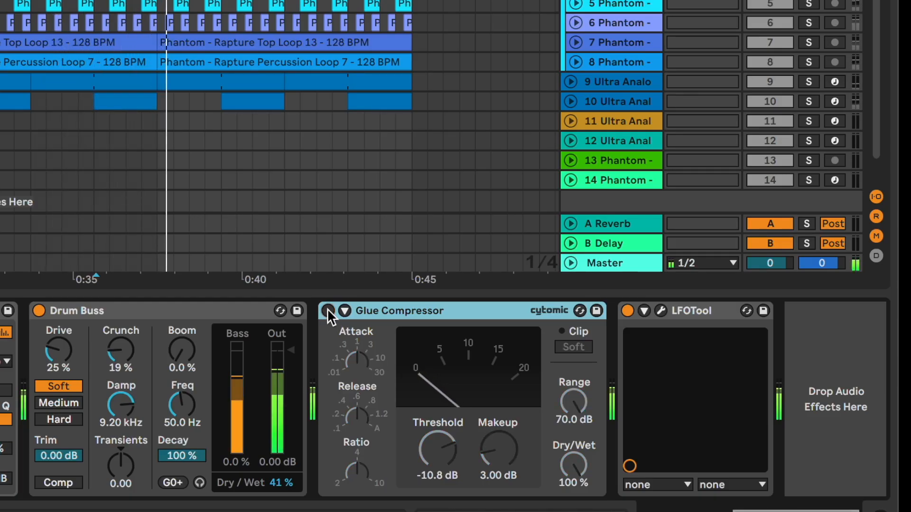
click(327, 311)
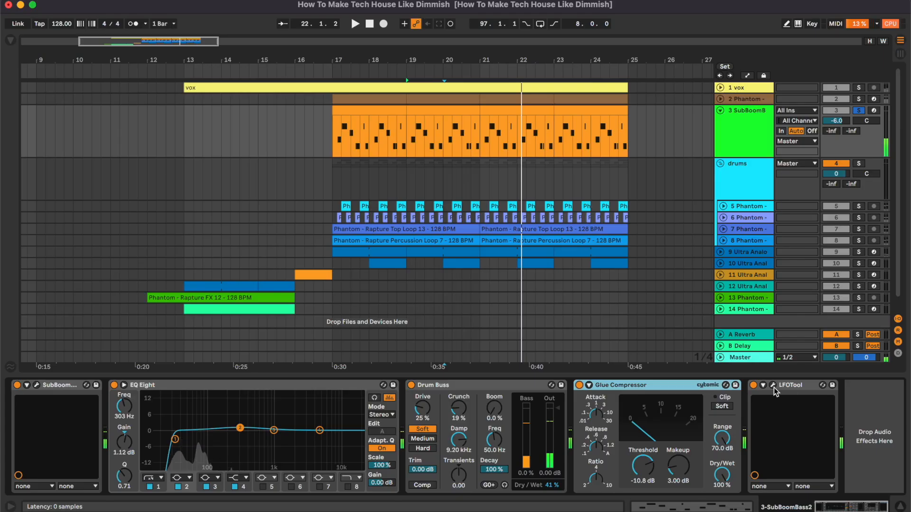
Open LFOTool on the bass track, move its window aside, and compare the bass with it bypassed and re-enabled.
click(773, 385)
drag(516, 276, 569, 157)
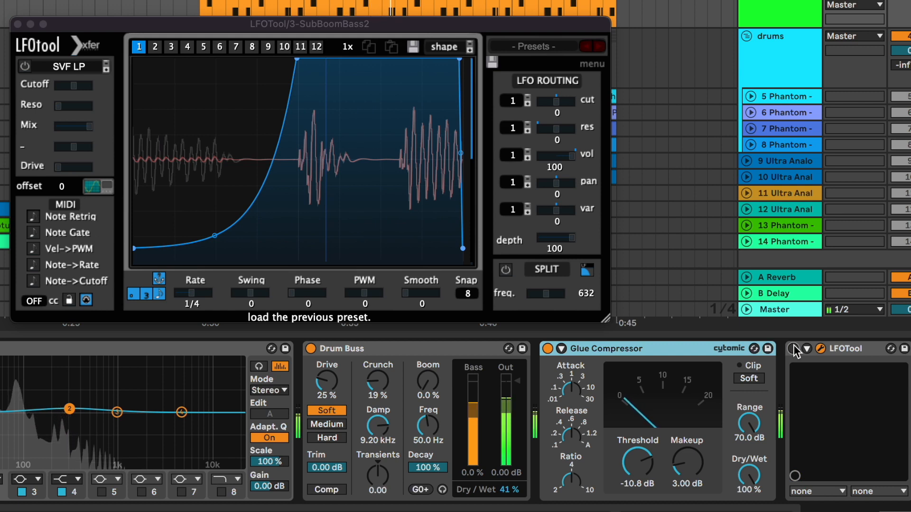
click(794, 348)
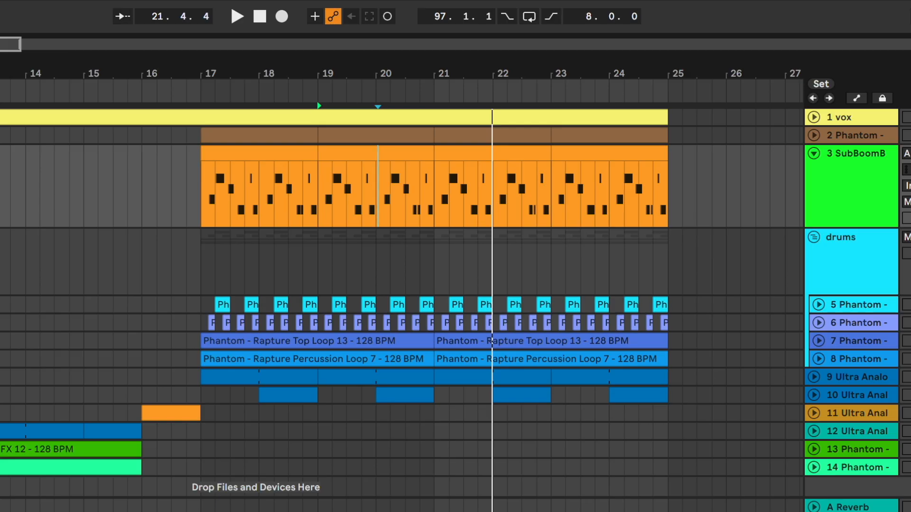
Play the bass together with all the other tracks from bar 20.
key(space)
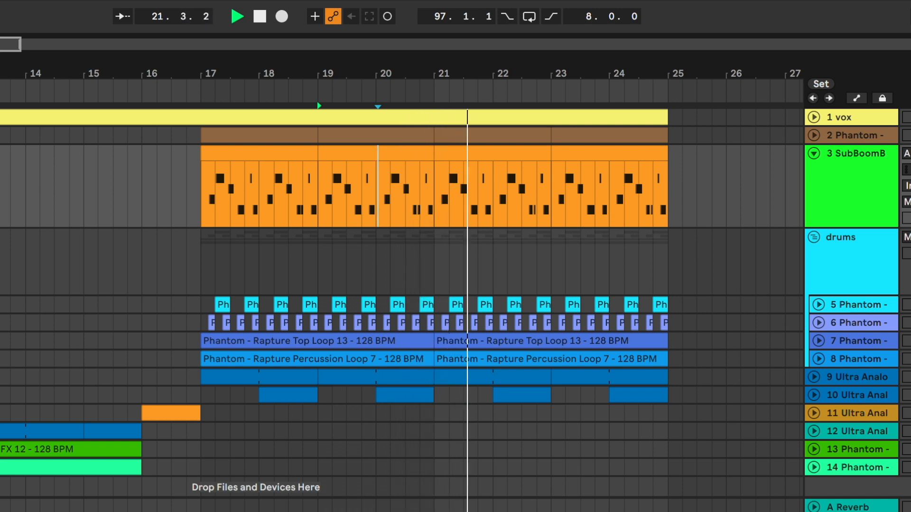
key(space)
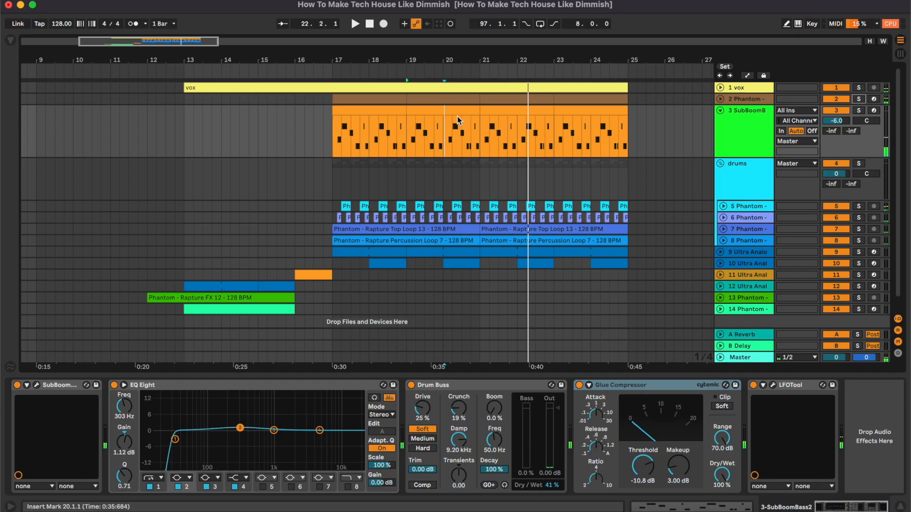
Open the notes of the SubBoomBass clip at bar 19 and show the Groove Pool, enlarging it below the browser.
double_click(456, 112)
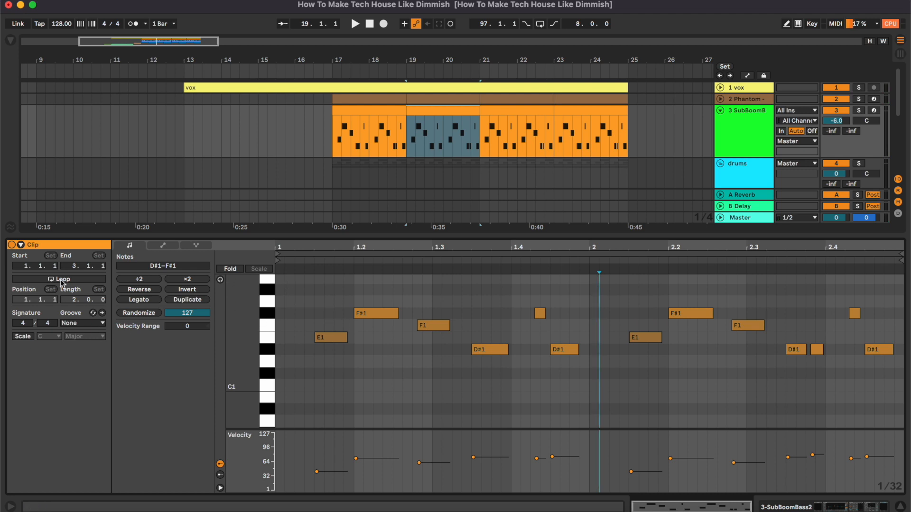
click(10, 228)
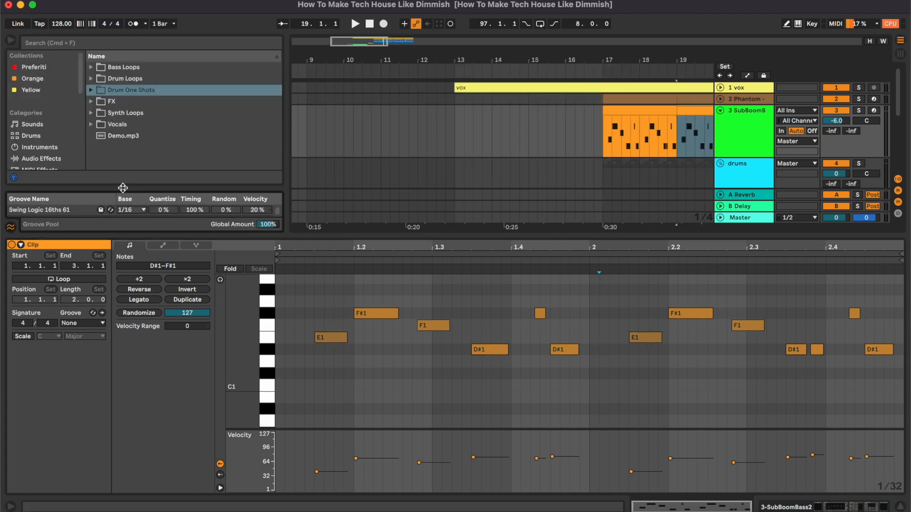
drag(122, 188, 128, 151)
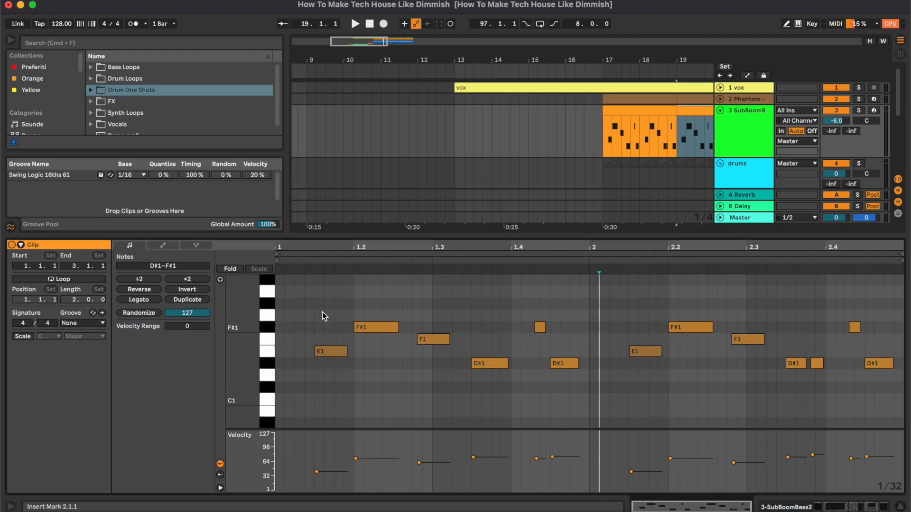
scroll(613, 170, right, 5)
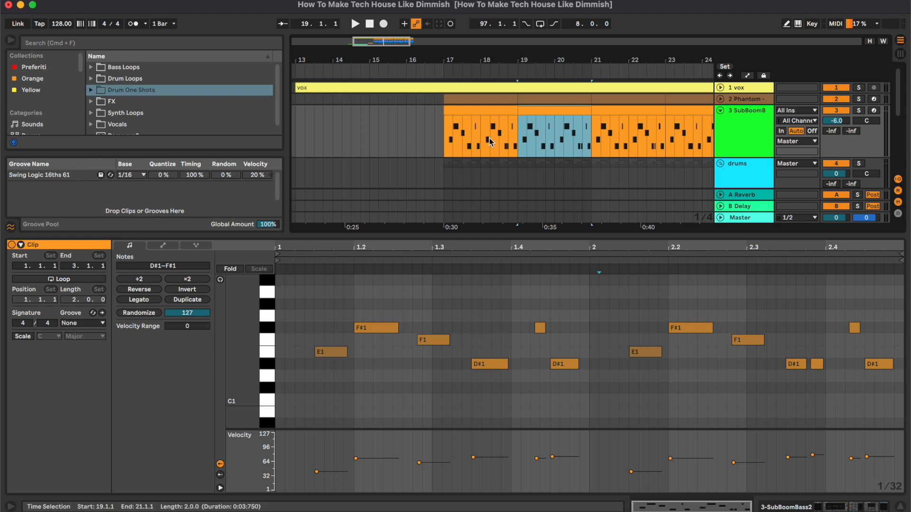
scroll(488, 138, down, 1)
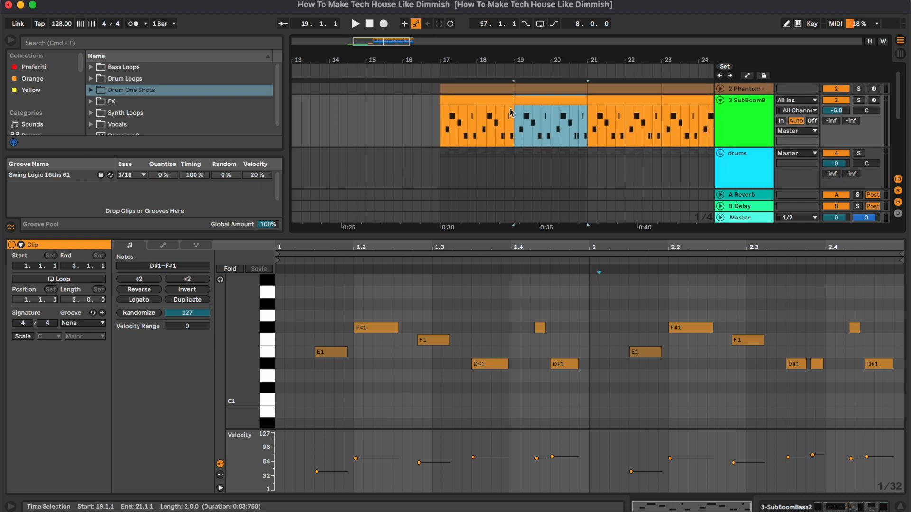
Close the SubBoomBass clip's notes and show the devices of the drums group.
scroll(509, 108, down, 8)
scroll(509, 108, right, 2)
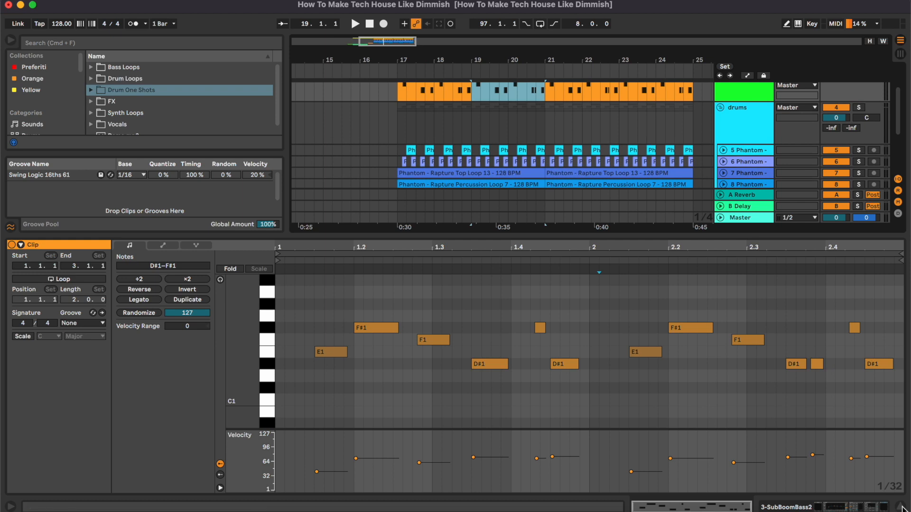
click(901, 507)
double_click(735, 179)
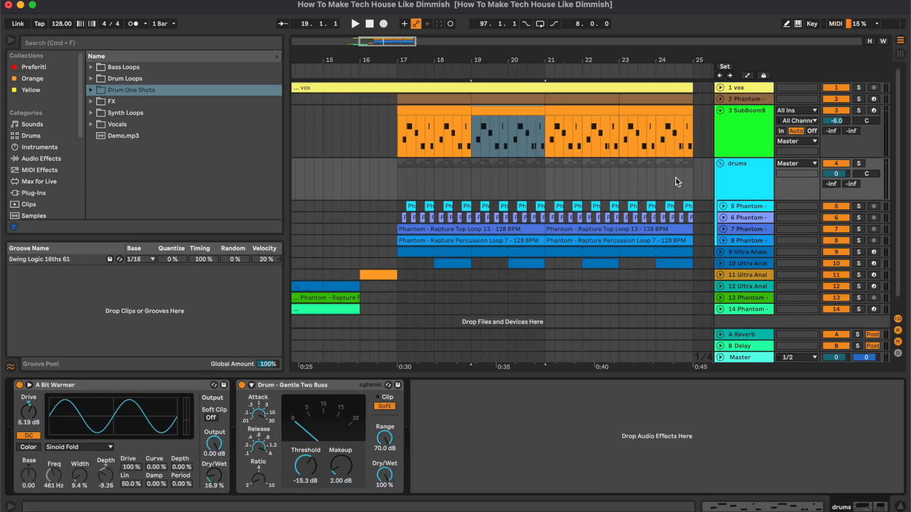
Unfold and solo the Rapture Clap 7 track in the drums group and play it from bar 17.
double_click(739, 206)
click(393, 217)
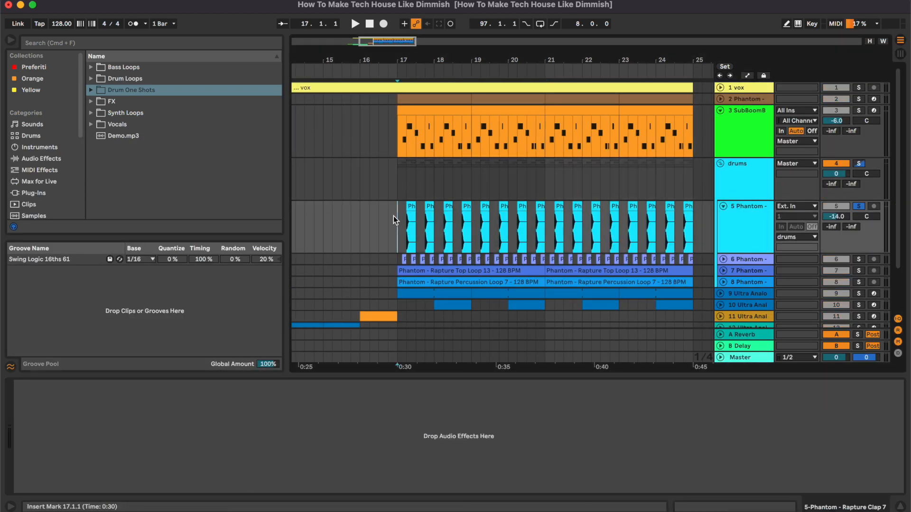
key(space)
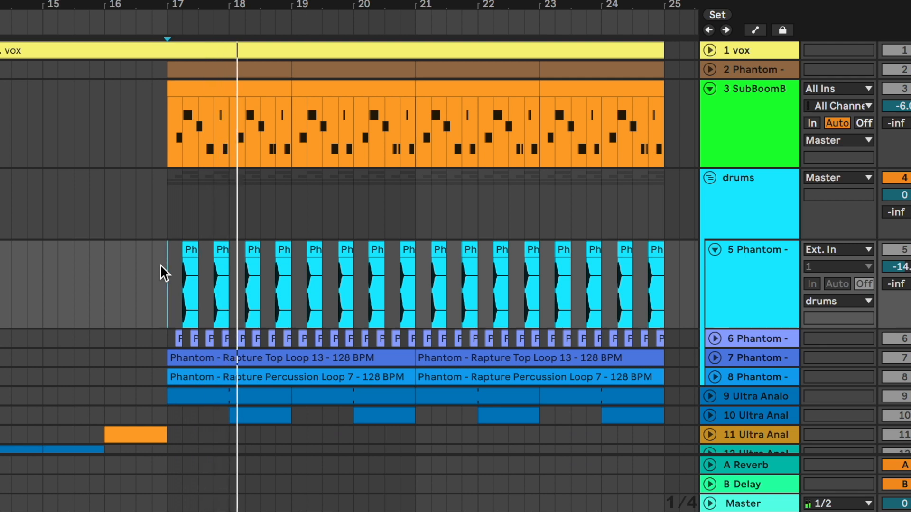
scroll(614, 255, down, 2)
key(space)
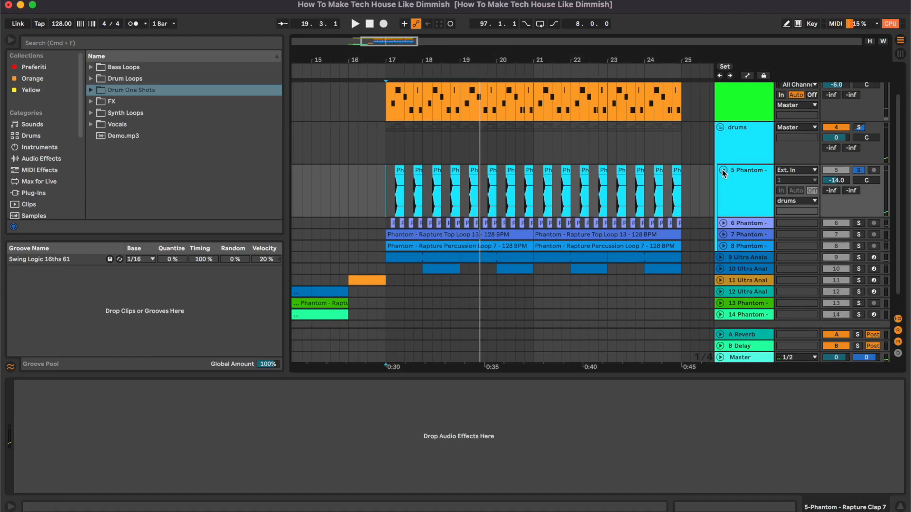
Fold the clap track, then unfold and solo the Open Hihat 6 track and listen to it with its Phaser-Flanger.
click(721, 169)
click(723, 181)
click(859, 180)
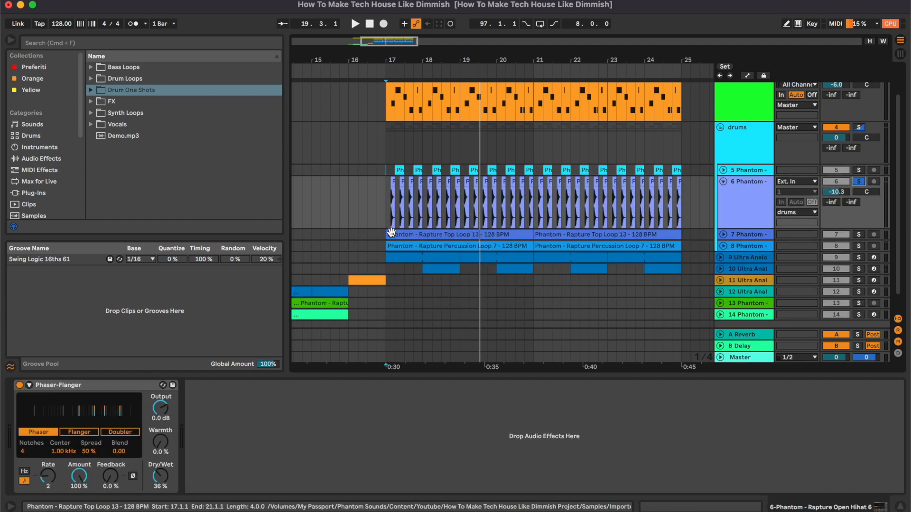
key(space)
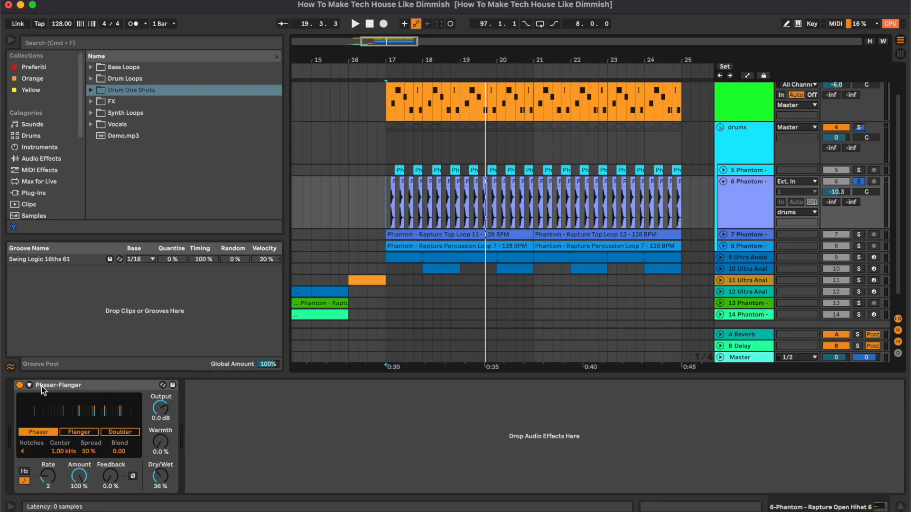
key(space)
key(space)
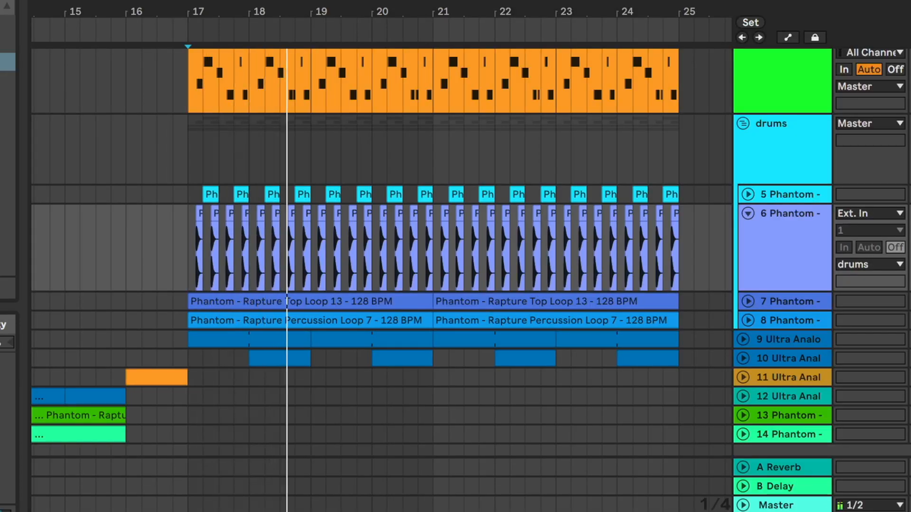
scroll(313, 310, down, 3)
scroll(313, 311, right, 2)
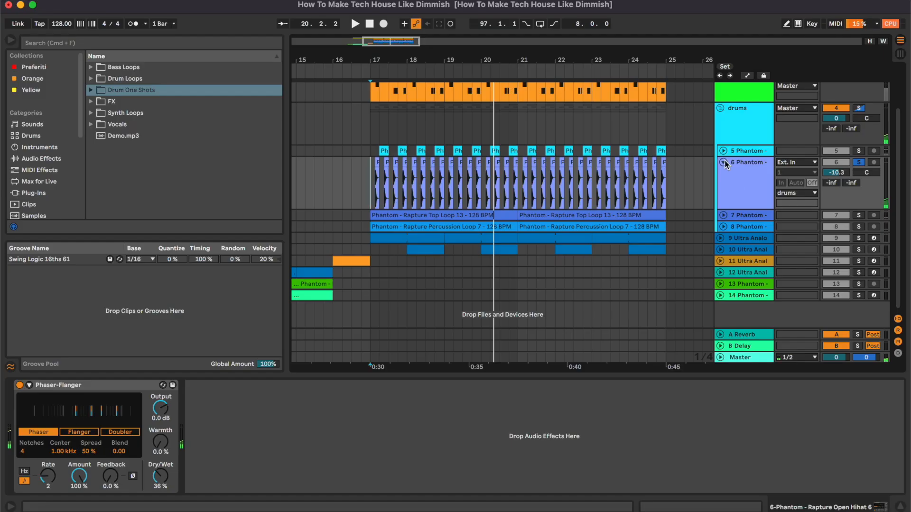
Fold the hi-hat track, solo the Rapture Top Loop 13 track, and examine the first clip's waveform and gain envelope.
click(748, 182)
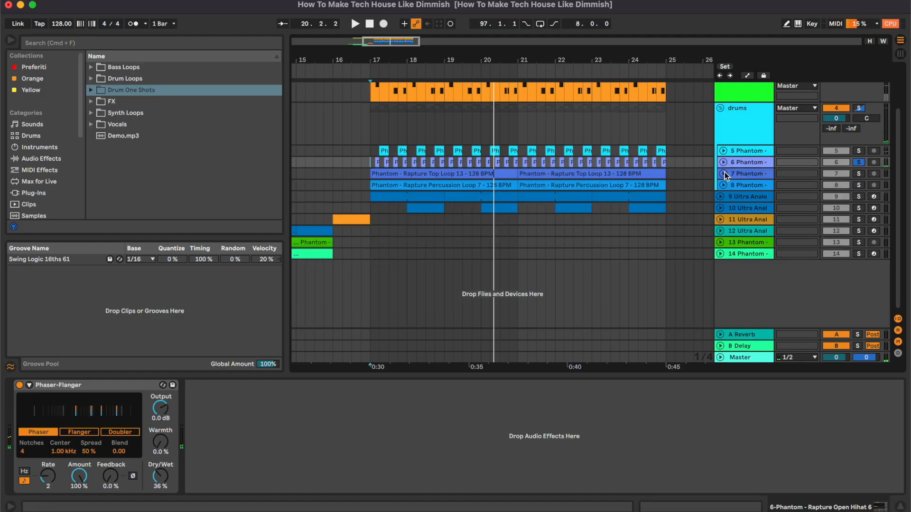
click(748, 269)
click(426, 207)
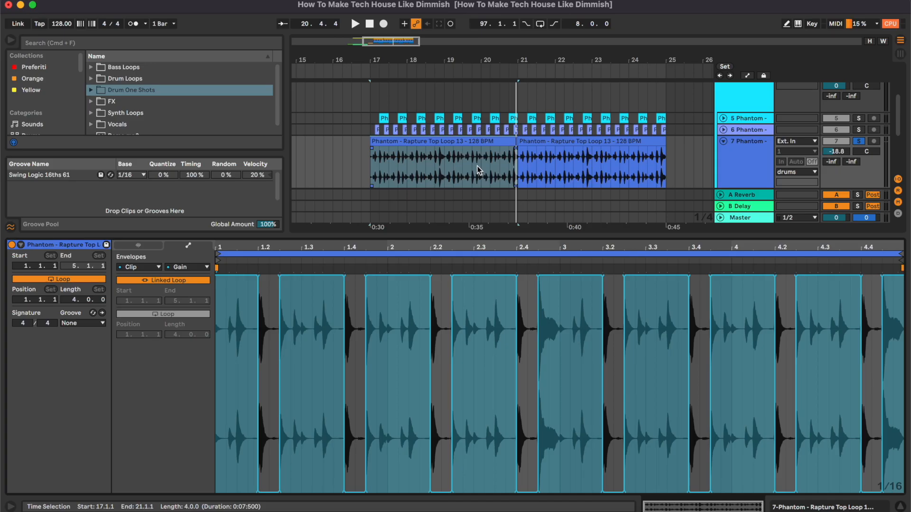
click(150, 246)
click(193, 246)
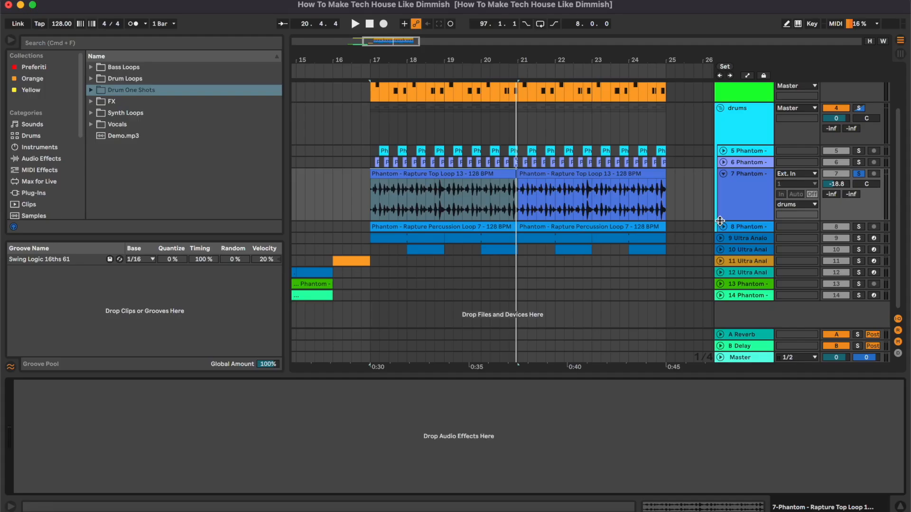
Solo the Rapture Percussion Loop 7 track and play it from bar 18.
click(720, 223)
click(453, 263)
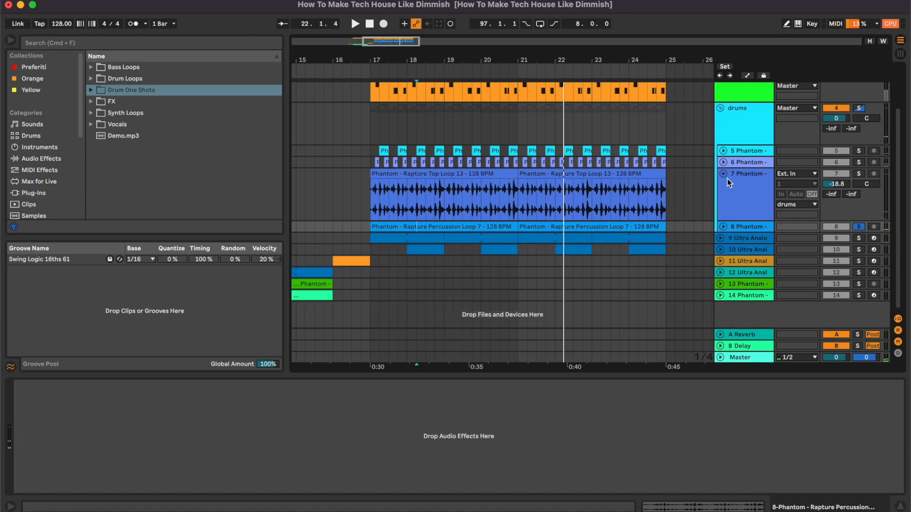
alt+click(802, 196)
Solo the whole drums group, play it from bar 17, and compare it with the A Bit Warmer saturator bypassed and re-enabled.
click(744, 130)
scroll(584, 194, up, 2)
click(857, 135)
click(369, 144)
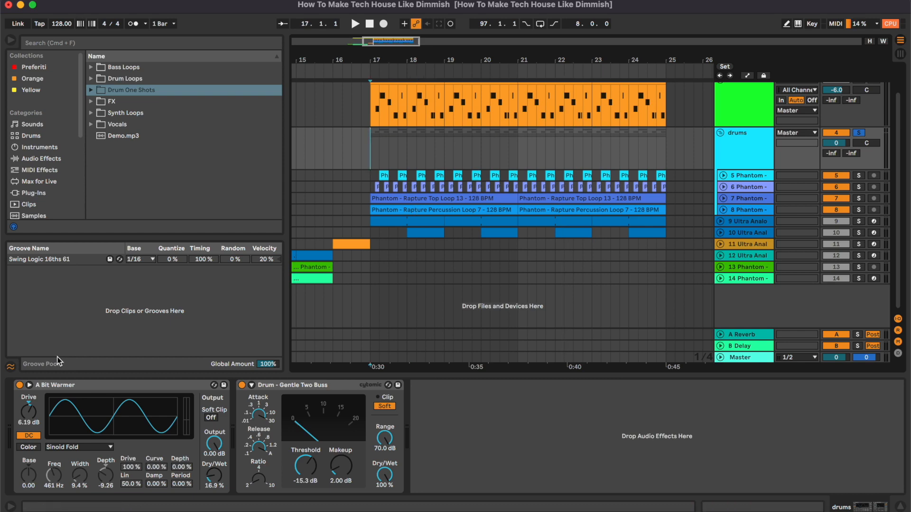
click(20, 385)
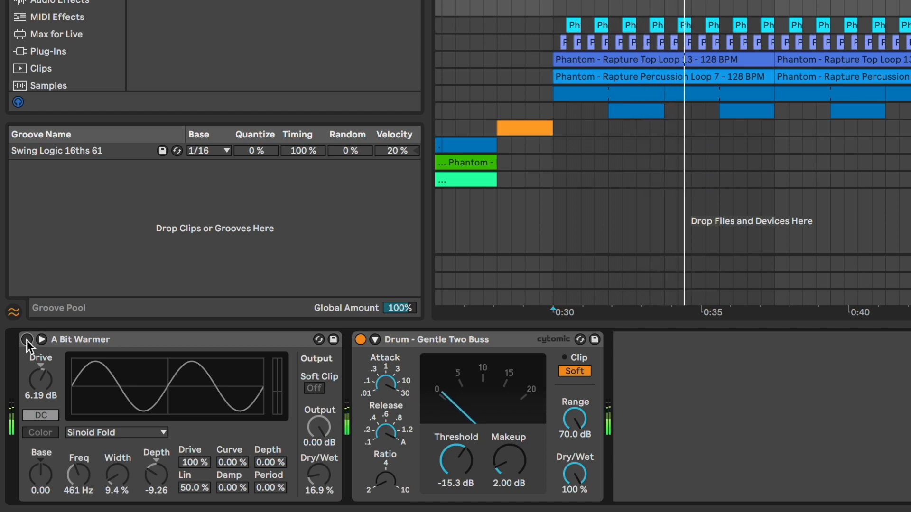
click(27, 339)
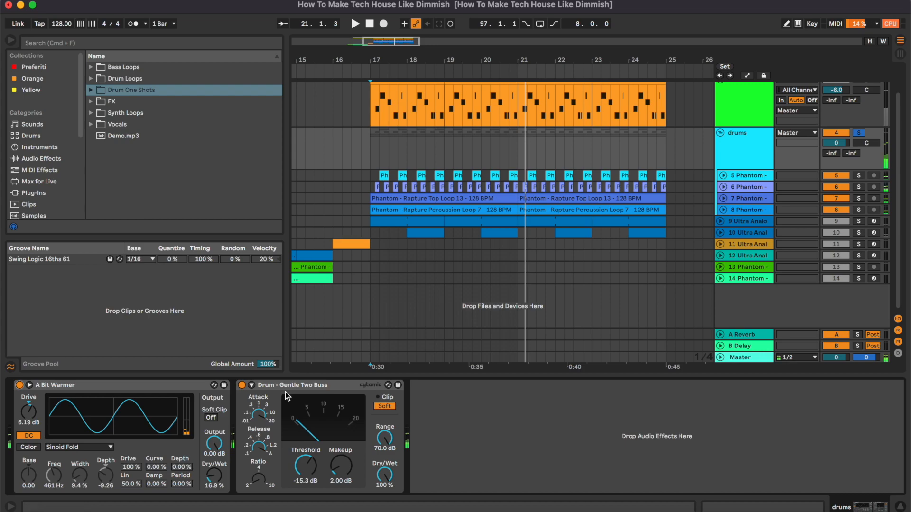
Compare the soloed drums group with the Drum - Gentle Two Buss compressor bypassed and re-enabled.
click(426, 341)
click(242, 385)
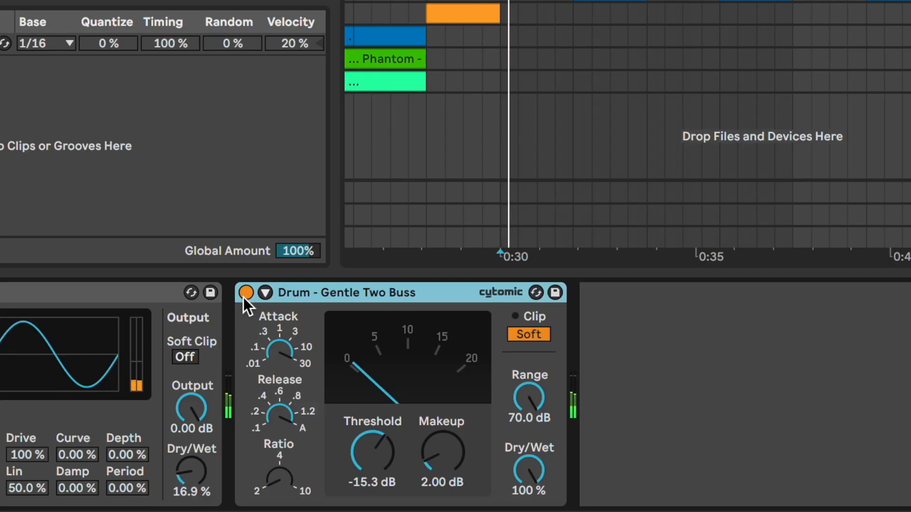
click(243, 296)
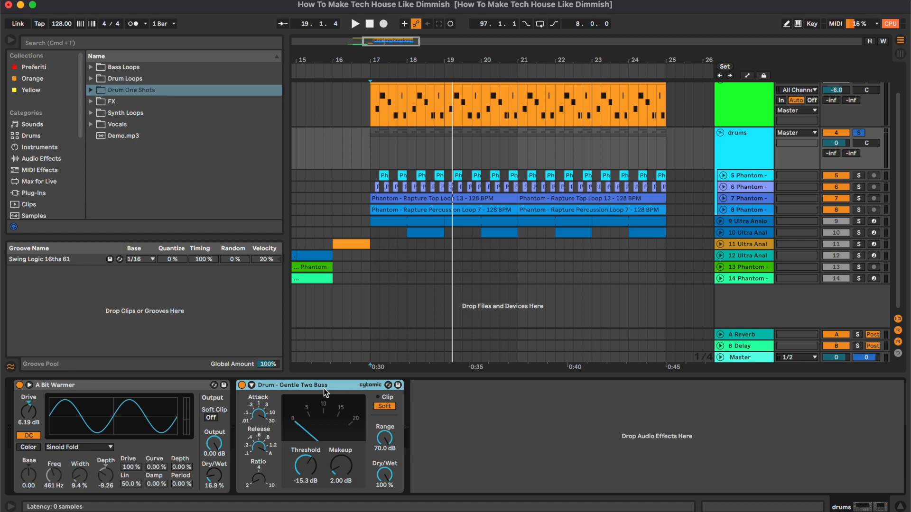
Unfold and solo the 9-Ultra Analog VA-2 track, and examine and play the notes of its clip at bar 17.
click(735, 222)
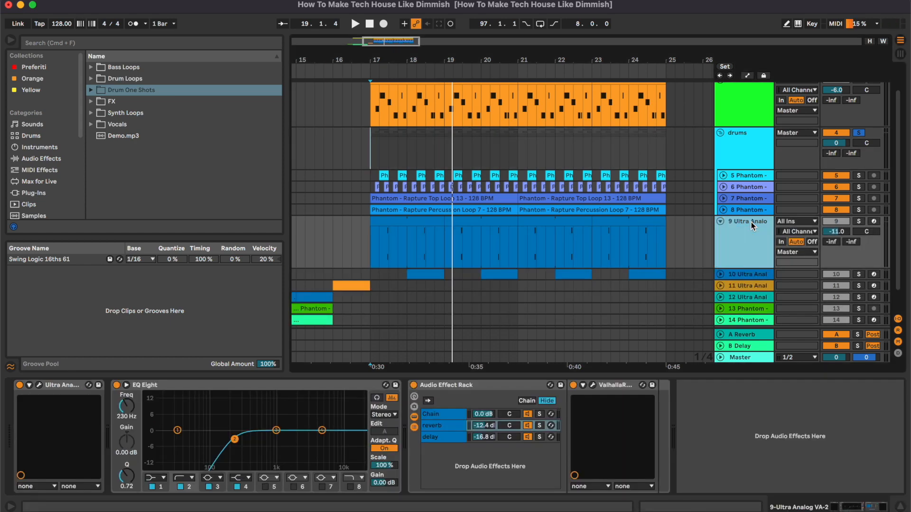
double_click(437, 197)
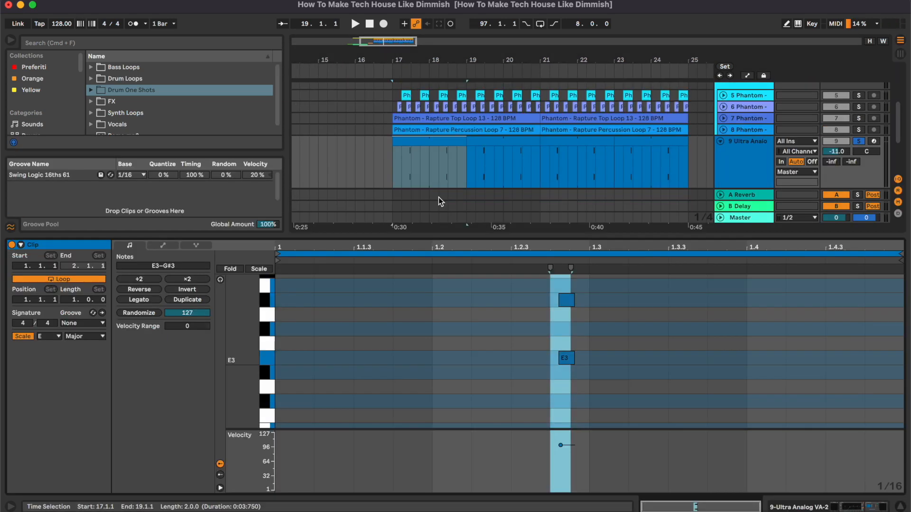
click(429, 352)
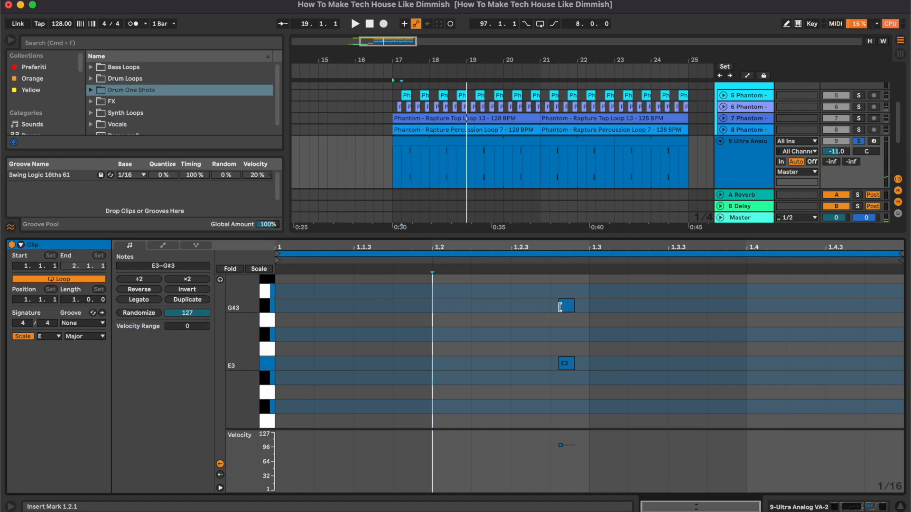
click(477, 205)
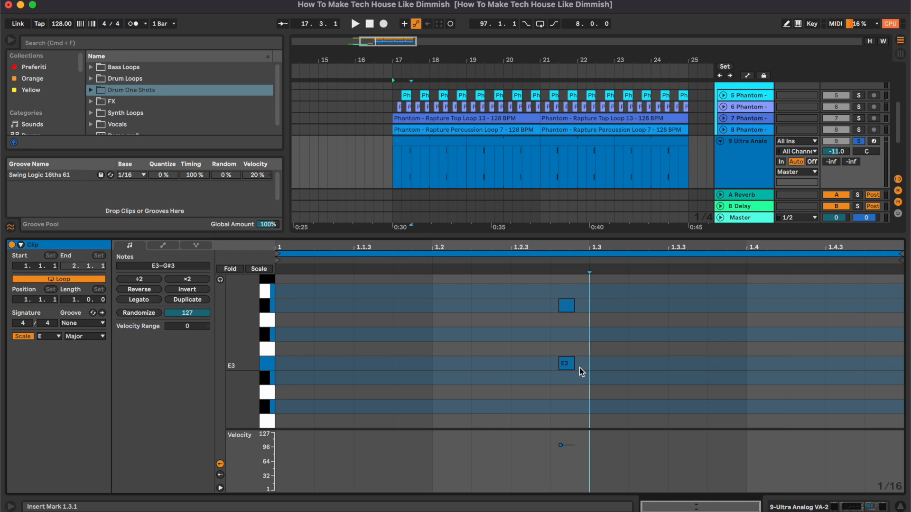
drag(578, 374, 563, 295)
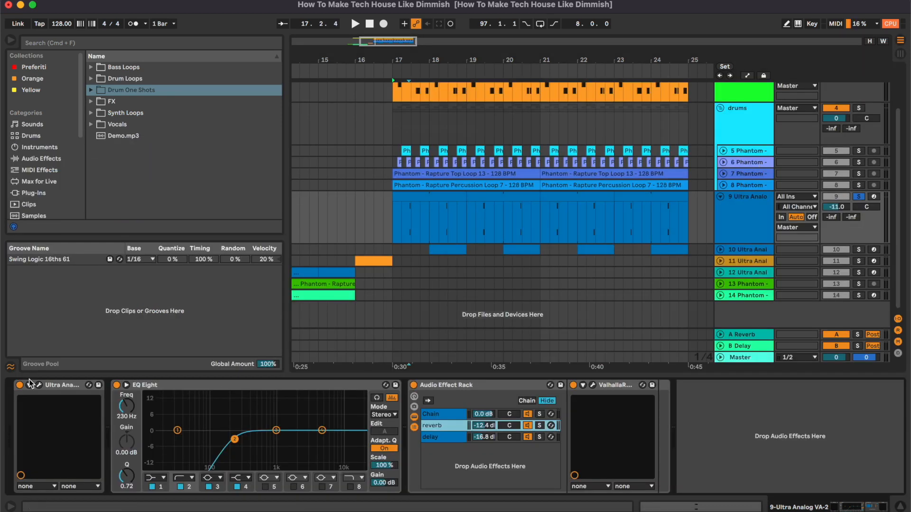
Open the Ultra Analog VA-2 synth on track 9, move its window up to view the preset, and close it.
click(39, 385)
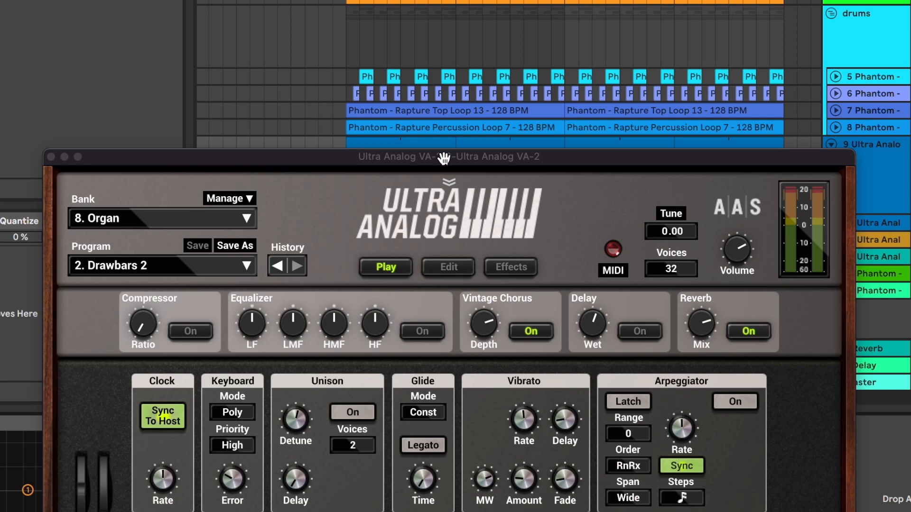
drag(444, 158, 450, 24)
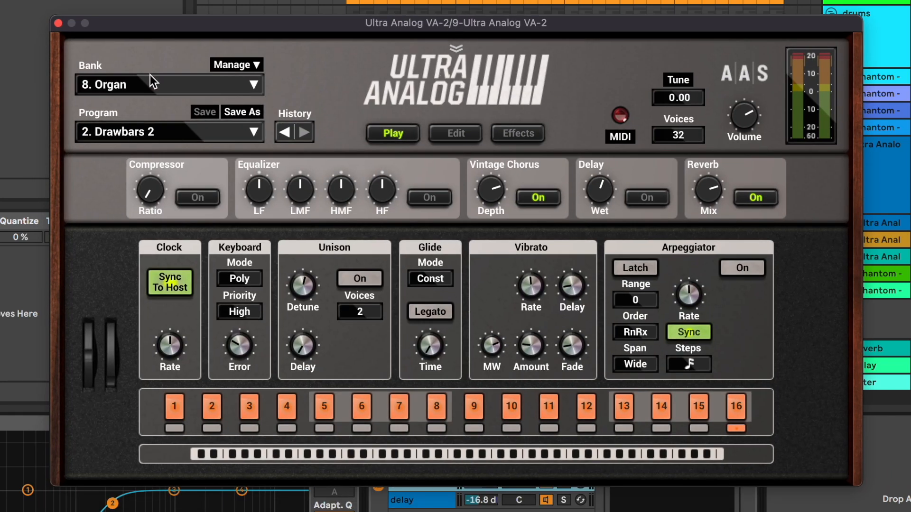
click(58, 24)
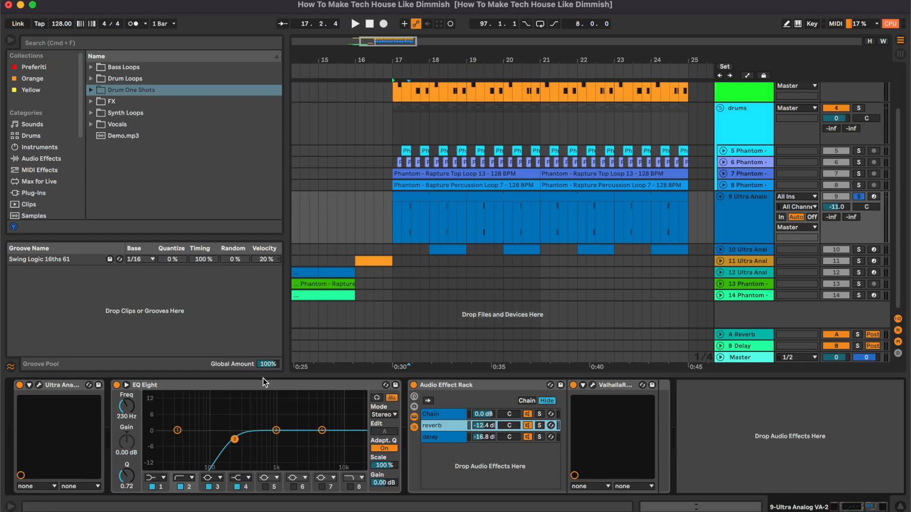
Examine the EQ Eight on track 9 while playing the soloed synth from bar 17.
click(264, 384)
click(392, 224)
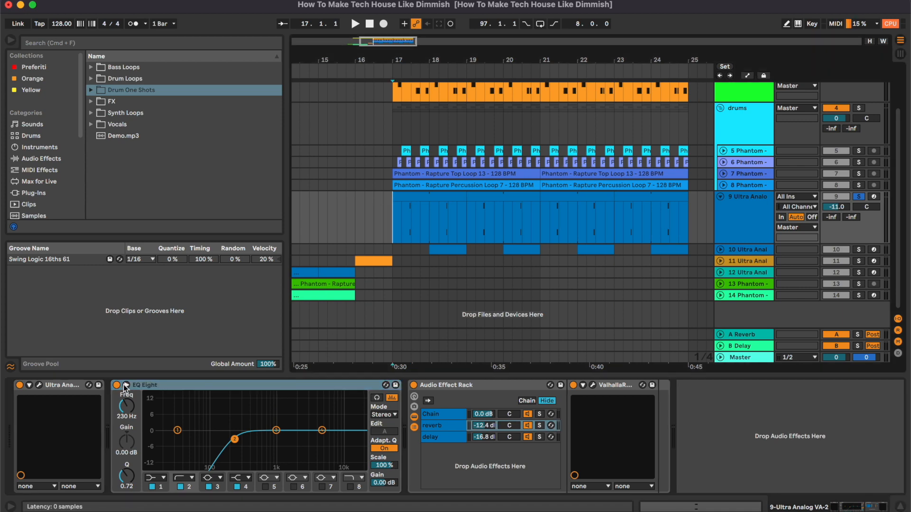
key(space)
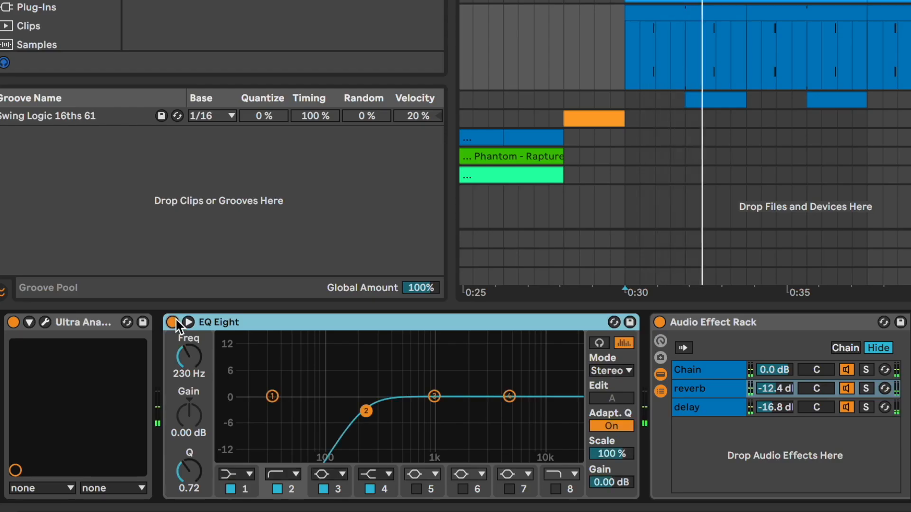
key(space)
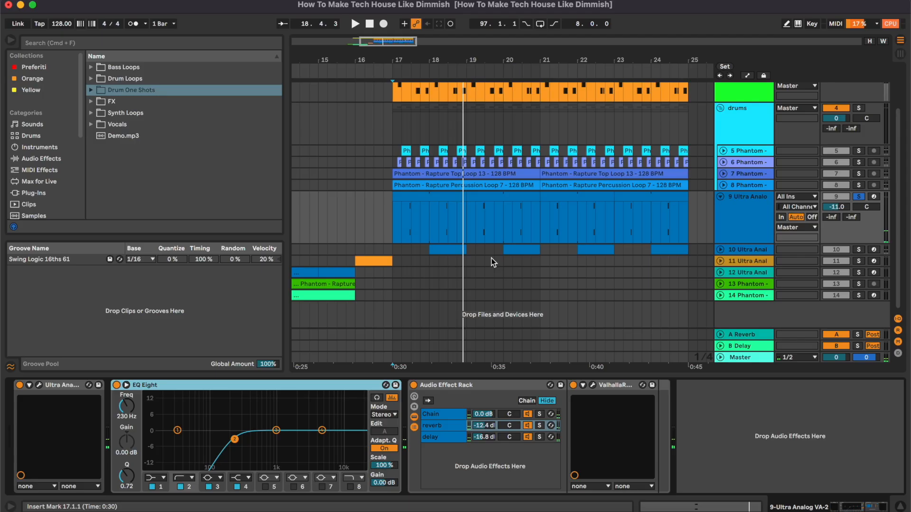
Examine the Audio Effect Rack on track 9, showing the devices of its dry, reverb, and delay chains.
scroll(491, 258, right, 3)
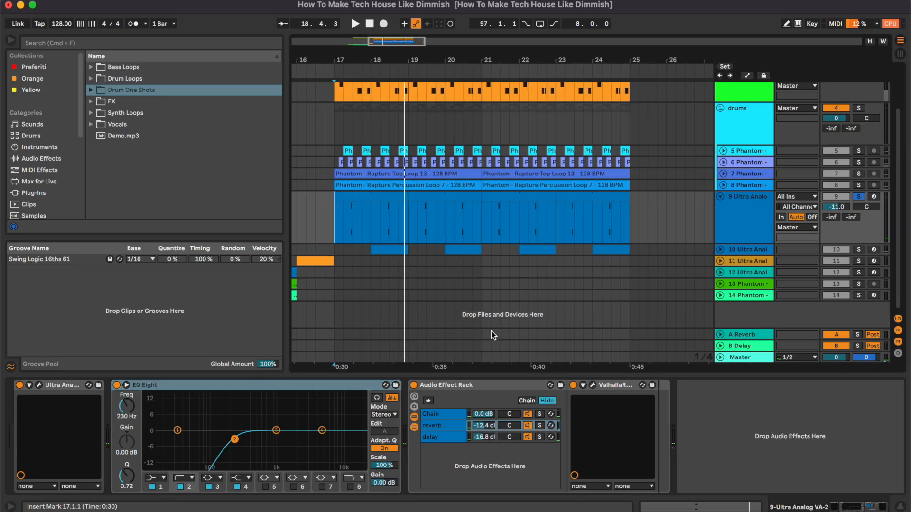
click(480, 386)
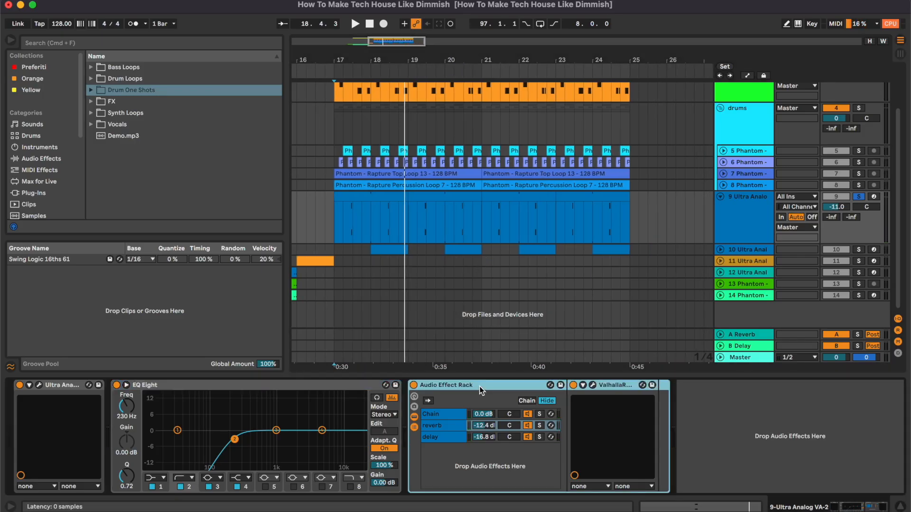
click(442, 425)
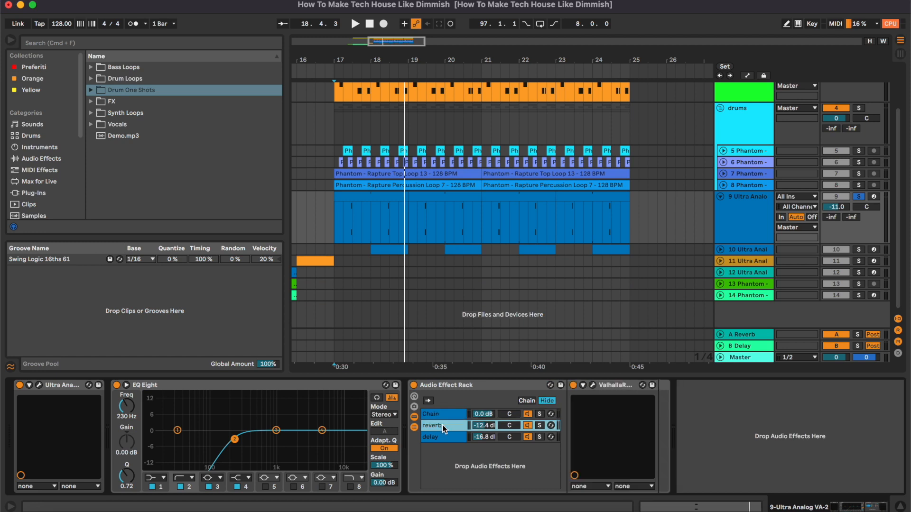
key(Up)
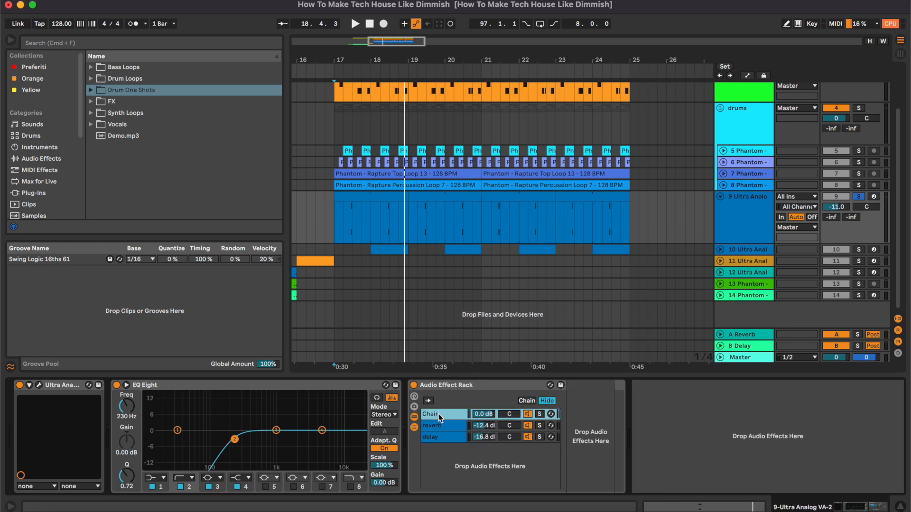
key(Down)
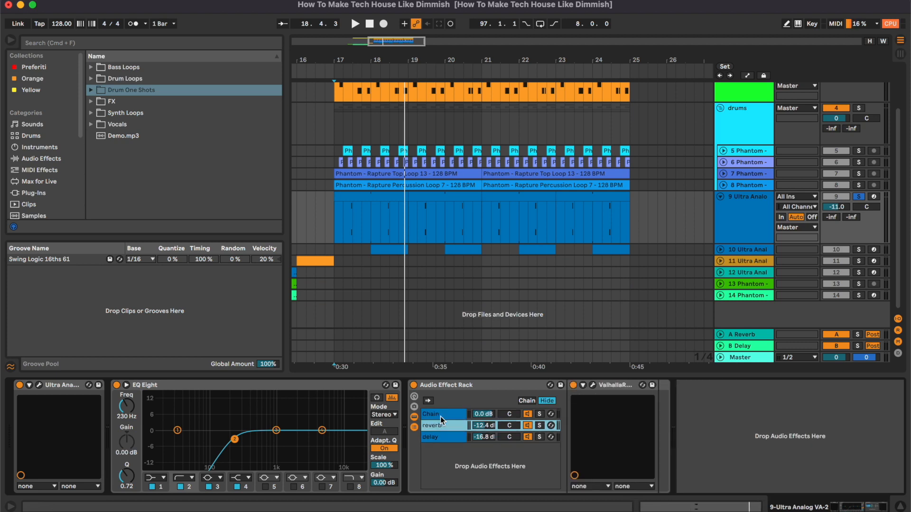
key(Down)
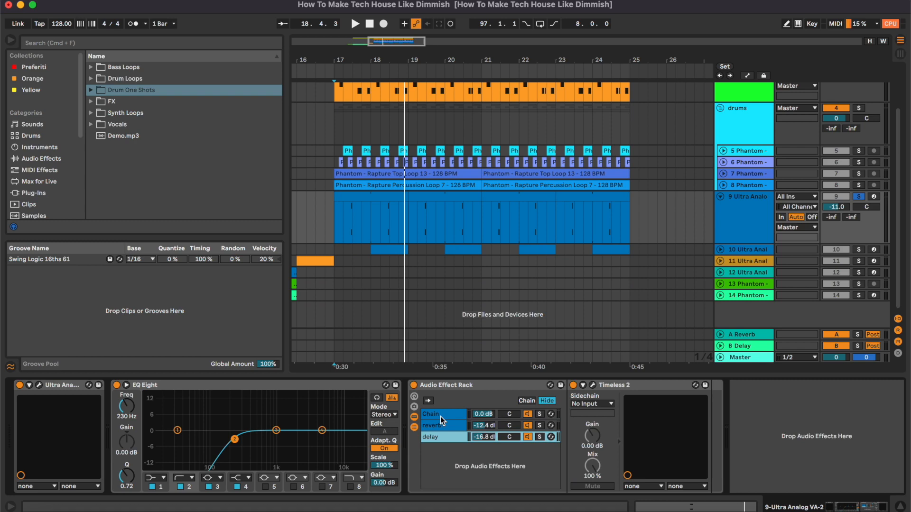
Examine ValhallaRoom on the reverb chain of track 9, bypassing and re-enabling it during playback, and close its window.
key(Up)
click(592, 385)
drag(539, 201, 599, 198)
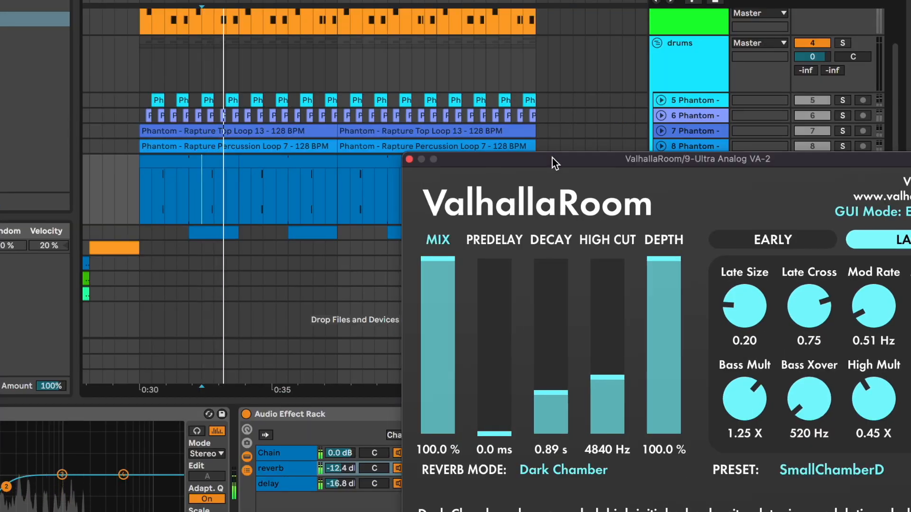
drag(552, 158, 534, 0)
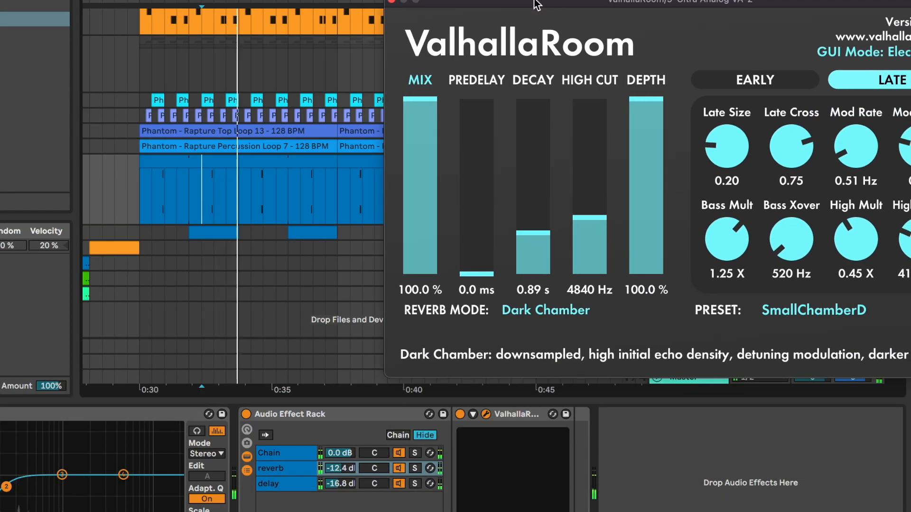
click(460, 414)
click(459, 415)
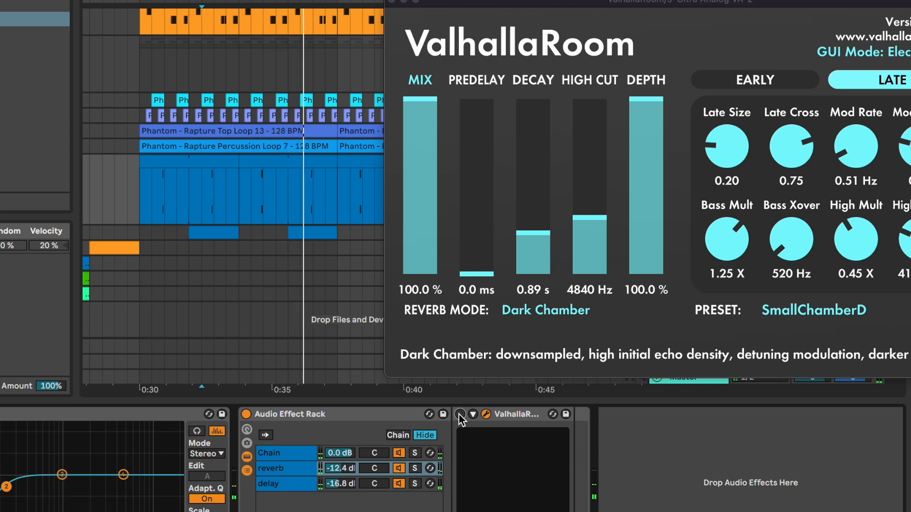
click(486, 414)
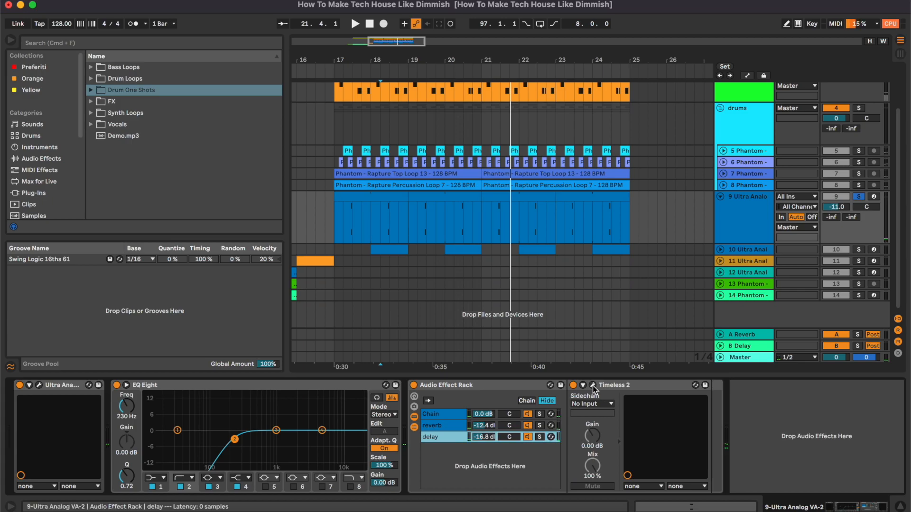
Examine Timeless 2 on the delay chain of track 9, comparing the sound with it off and on, and close its window.
click(592, 386)
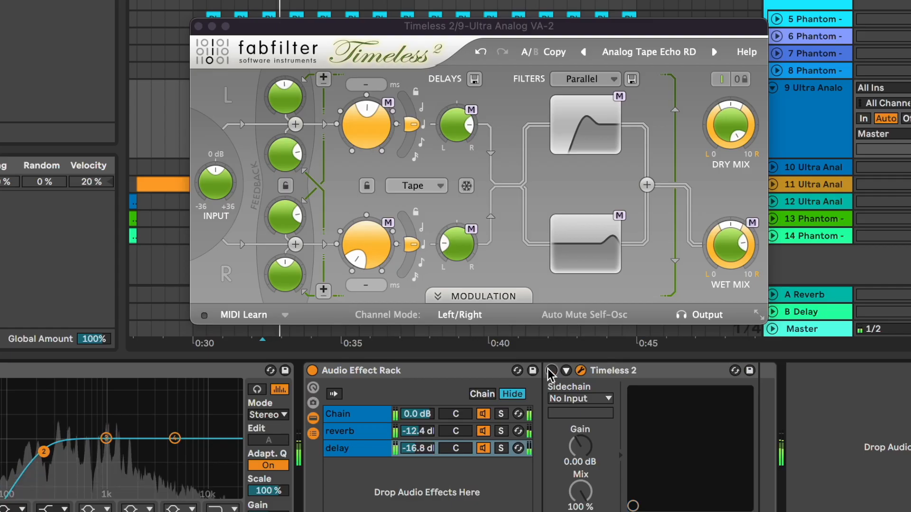
click(574, 386)
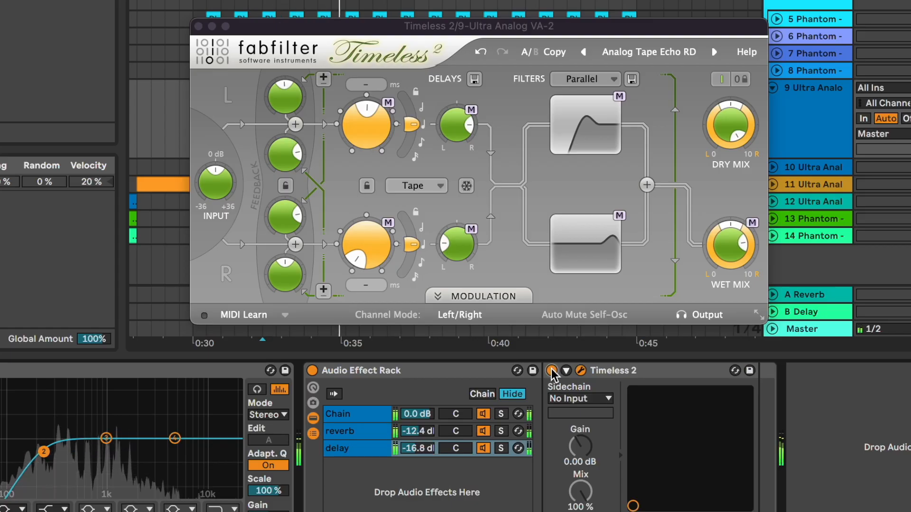
click(198, 27)
Unfold and solo the 10-Ultra Analog VA-2 track, and examine and play the notes of its clips at bars 18 and 20.
click(738, 251)
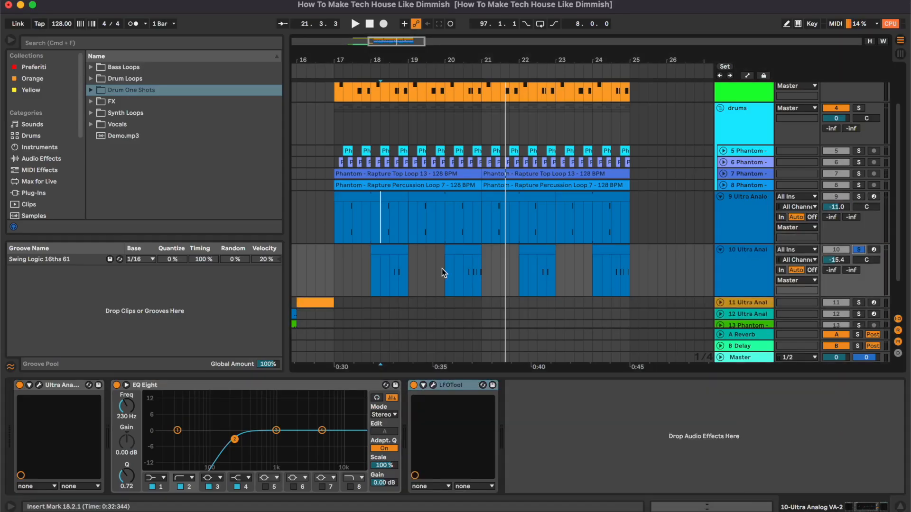
double_click(394, 272)
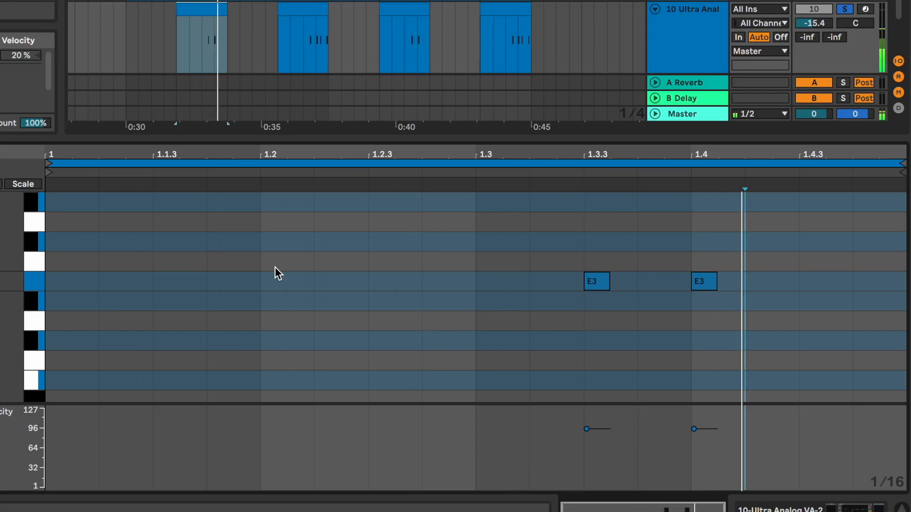
click(311, 7)
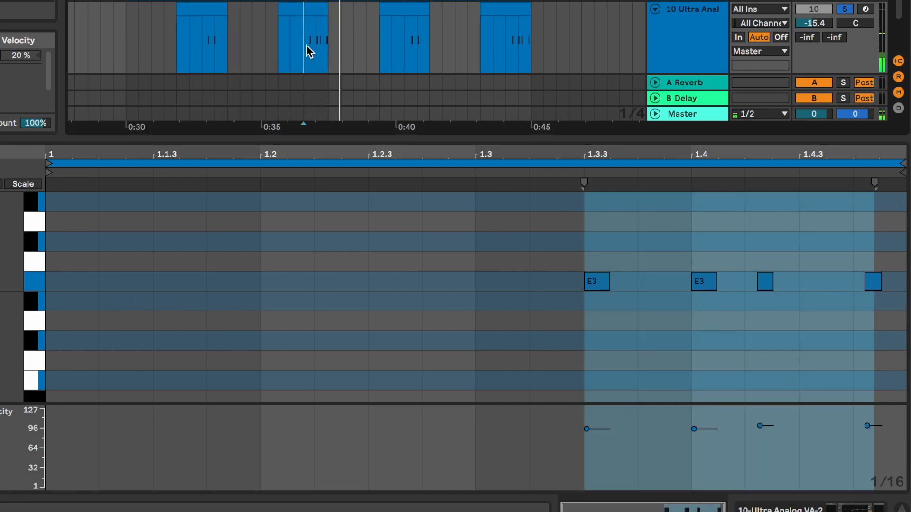
key(space)
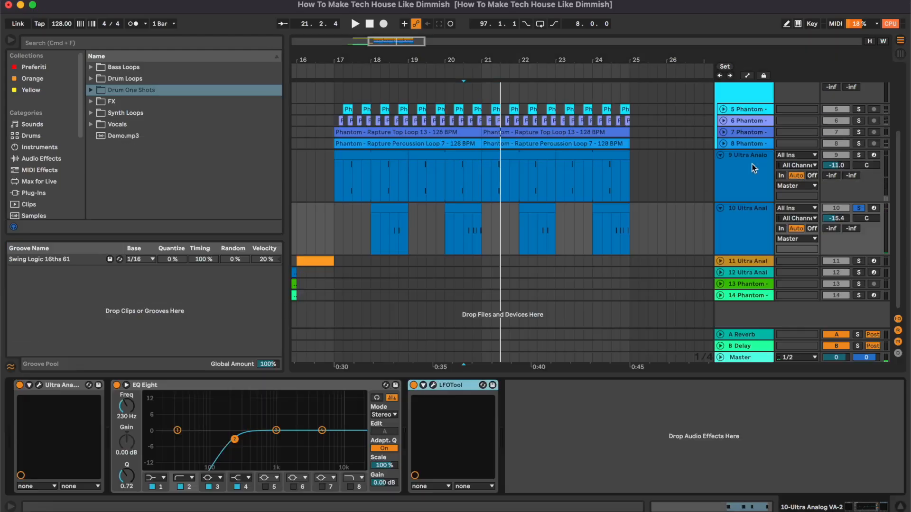
View the Ultra Analog VA-2 preset on track 10, and compare the soloed sound with the EQ Eight off and on.
click(39, 385)
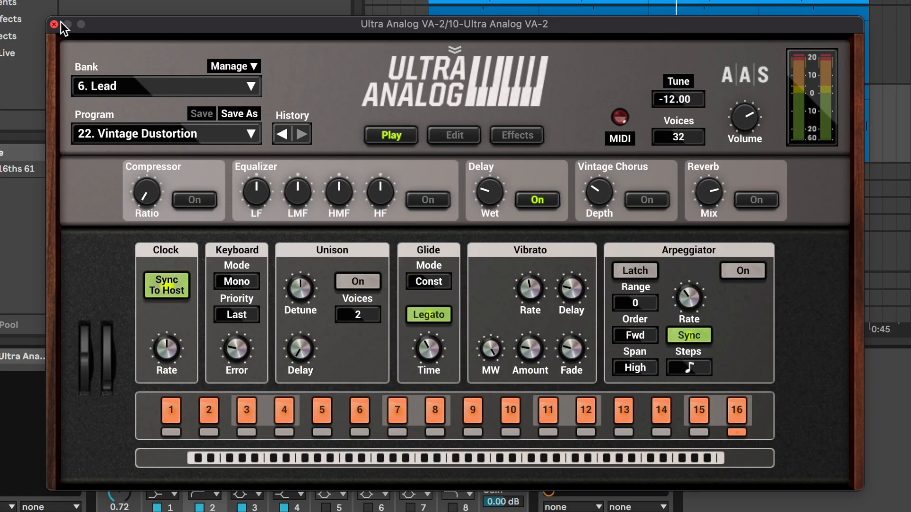
click(54, 24)
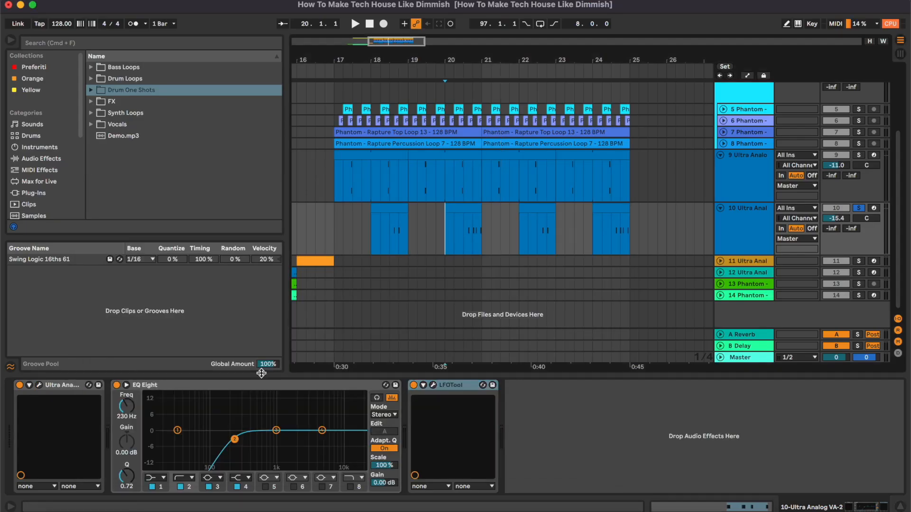
click(175, 384)
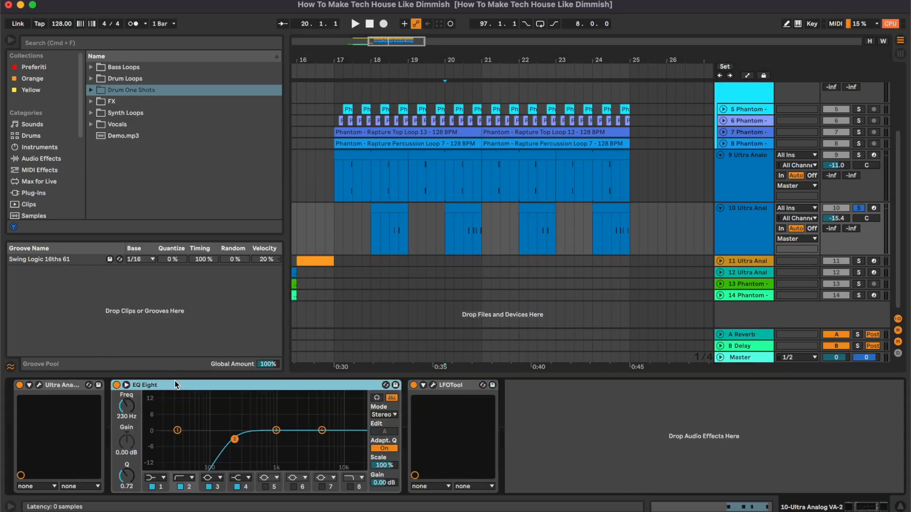
key(space)
click(115, 385)
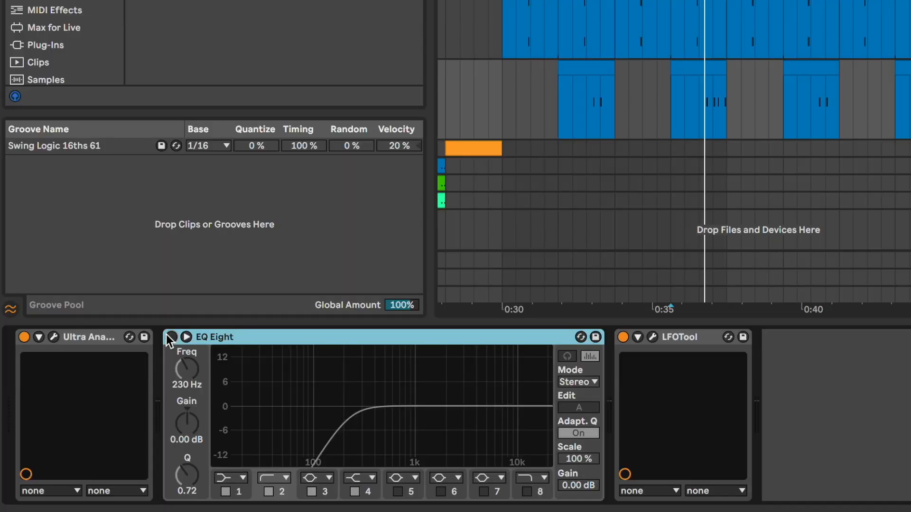
click(116, 386)
Examine the LFOTool on track 10 while playing its clip at bar 20, toggle the effect off and on, and close its window.
click(684, 117)
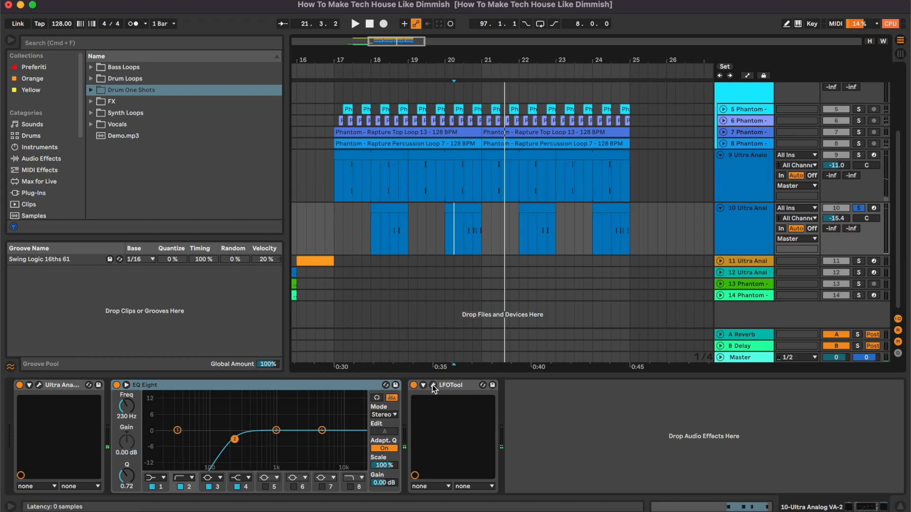
click(433, 385)
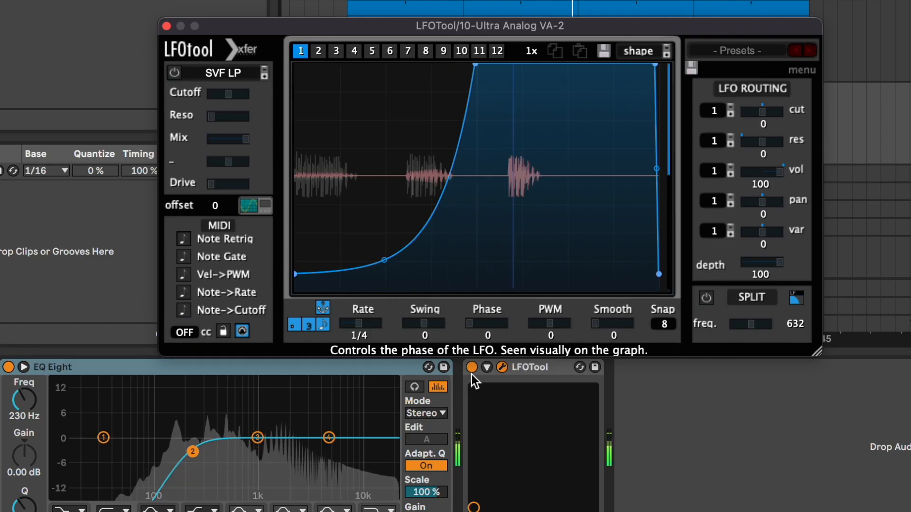
click(472, 370)
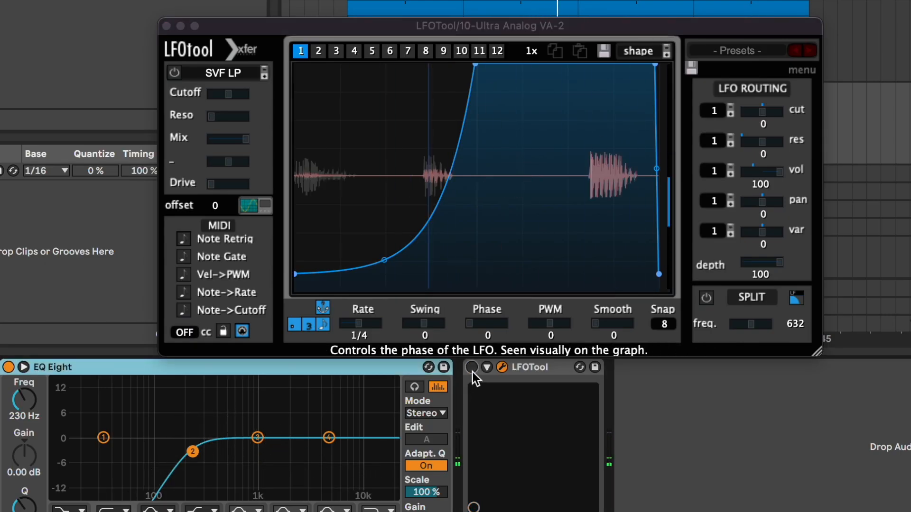
click(472, 371)
click(167, 26)
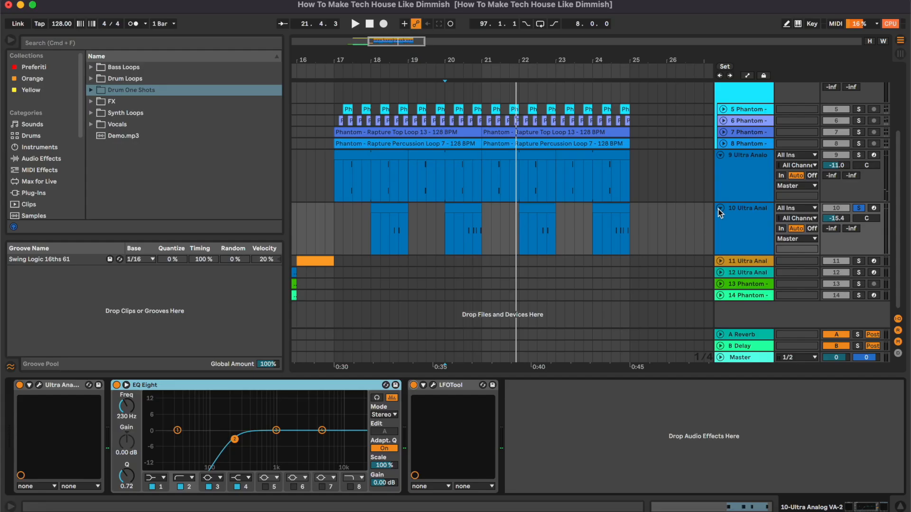
Fold track 10, unfold and solo the 11-Ultra Analog VA-2 track, and examine the notes of its clip at bar 16.
click(719, 208)
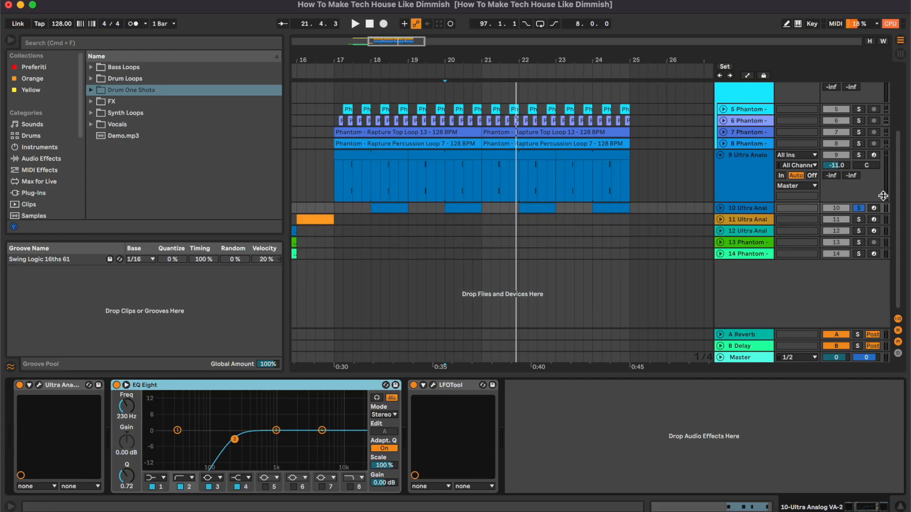
click(720, 219)
scroll(585, 266, left, 5)
click(404, 246)
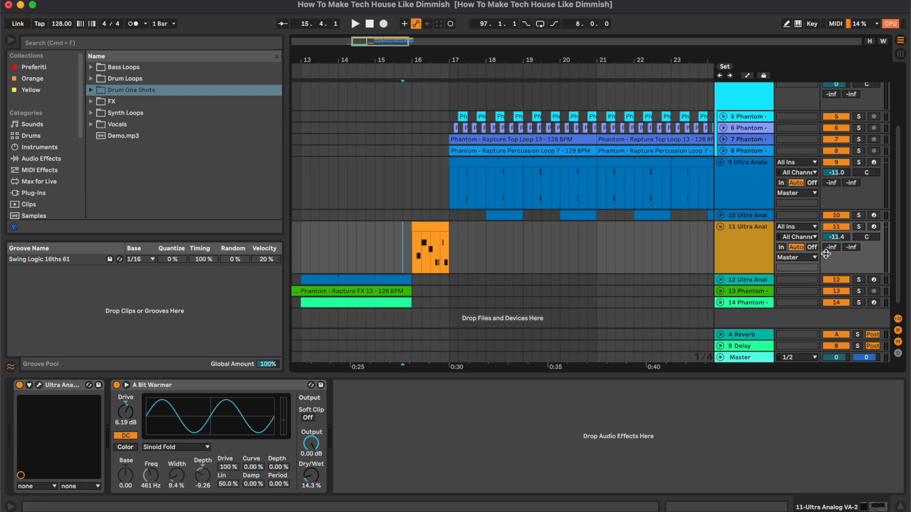
click(857, 227)
double_click(428, 233)
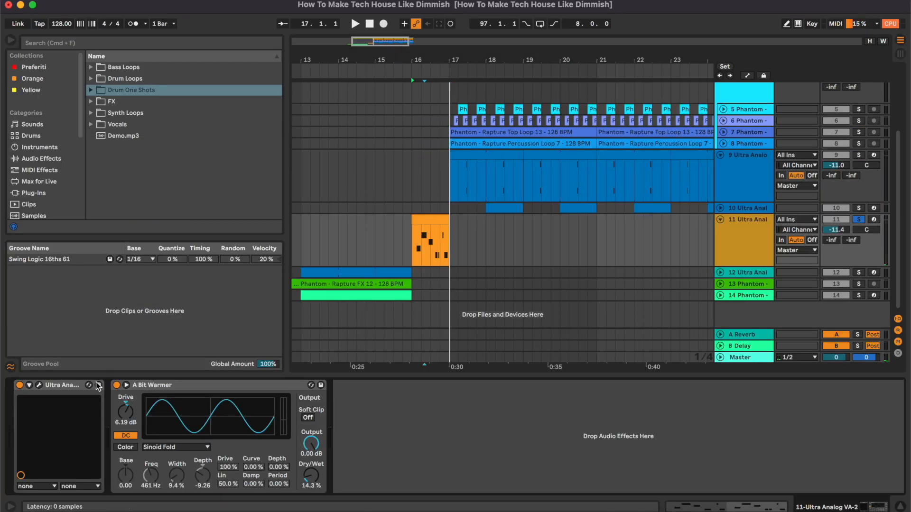
Examine the Ultra Analog VA-2 synth and the A Bit Warmer effect on track 11, and place the insert marker at 22.3.1.
click(40, 385)
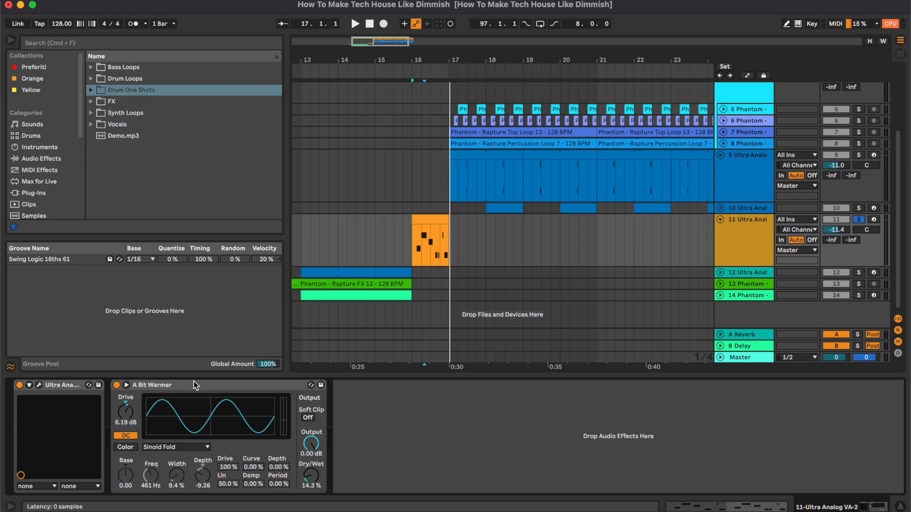
click(205, 384)
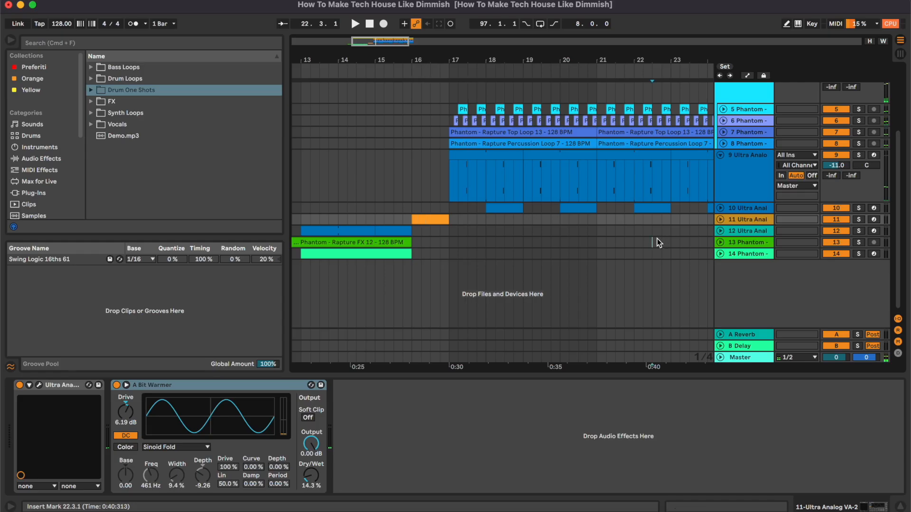
click(656, 240)
Unfold and solo the 12-Ultra Analog VA-2 track, and examine and play the notes of its clip at bar 13.
scroll(656, 238, left, 2)
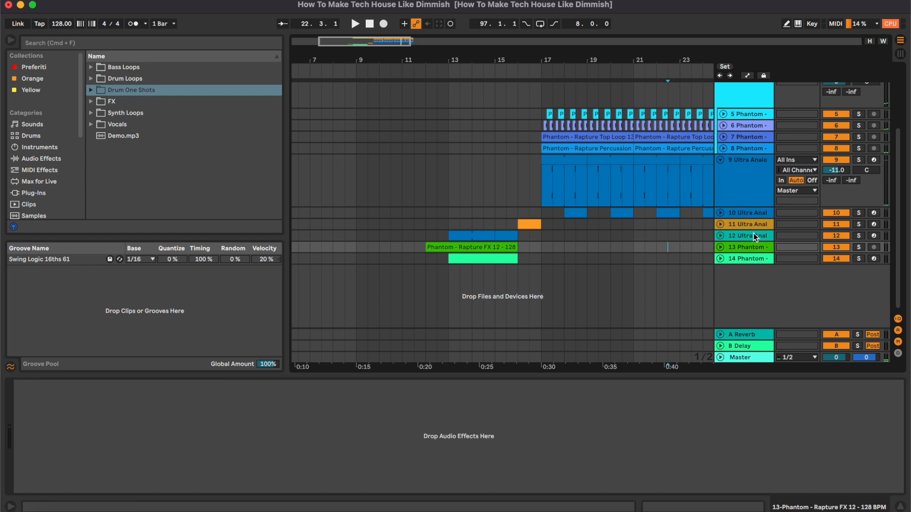
click(720, 236)
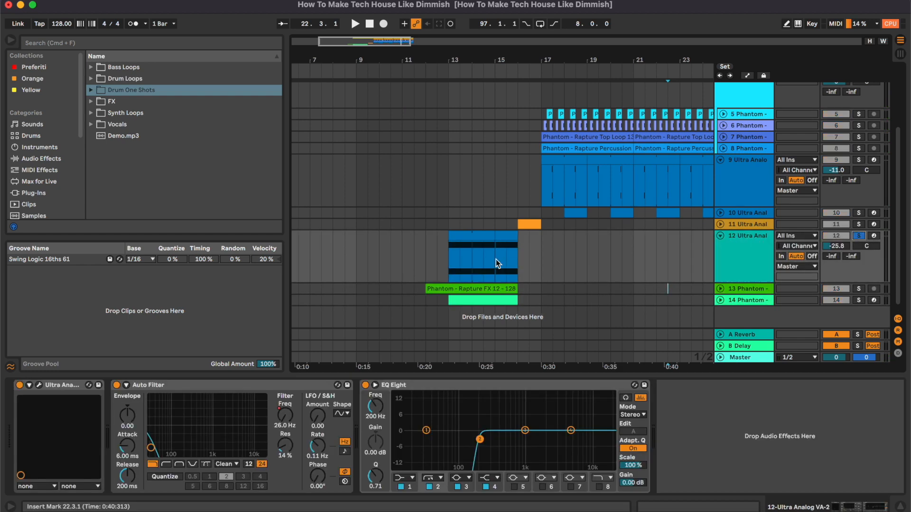
scroll(489, 242, right, 2)
double_click(480, 228)
click(482, 334)
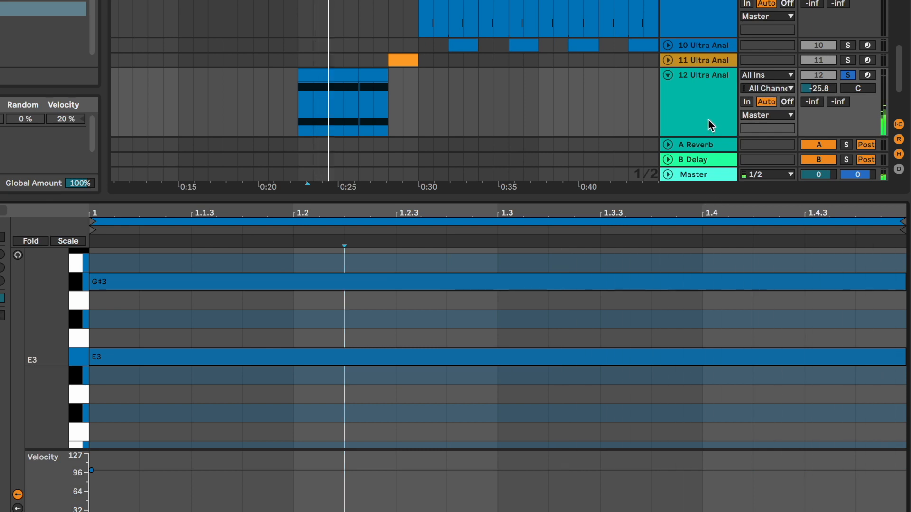
Show the devices of track 12, view the preset of its Ultra Analog VA-2 synth, and close the synth window.
click(707, 118)
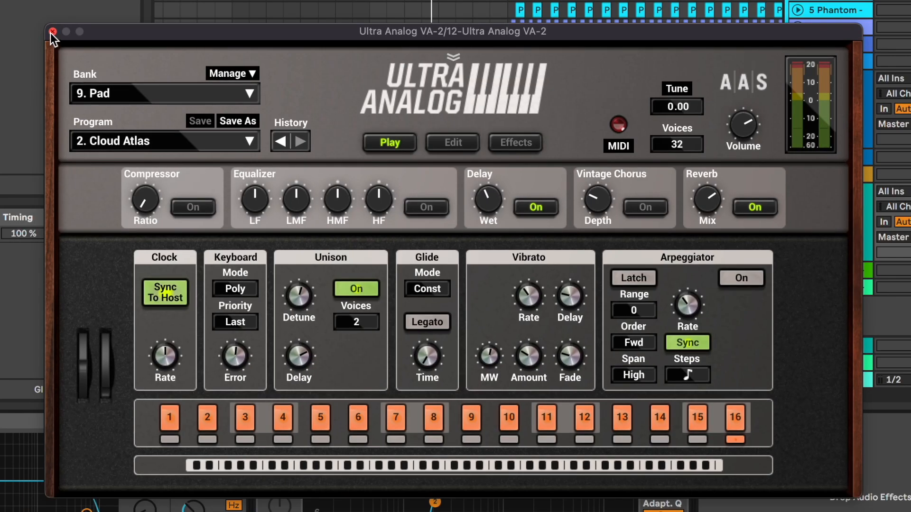
click(52, 32)
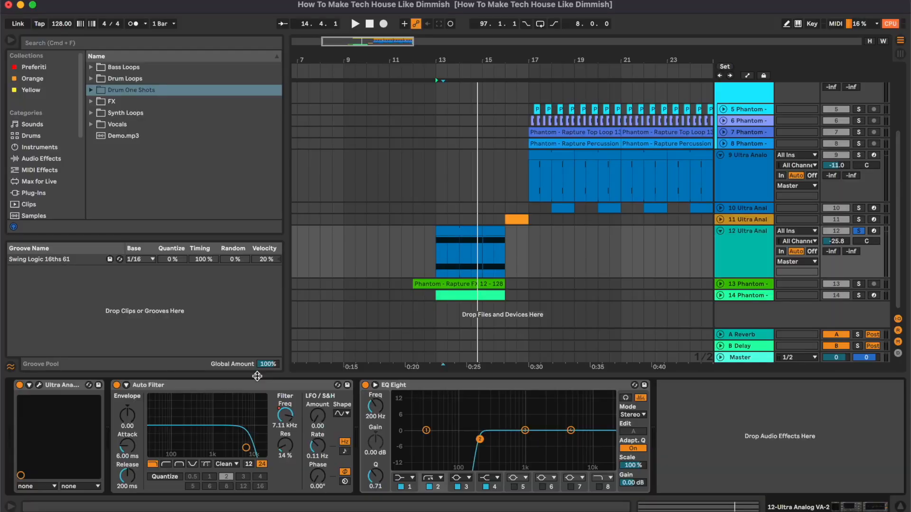
Show the Auto Filter automation on track 12, and examine its curve while playing the soloed track from bar 13.
key(a)
click(753, 243)
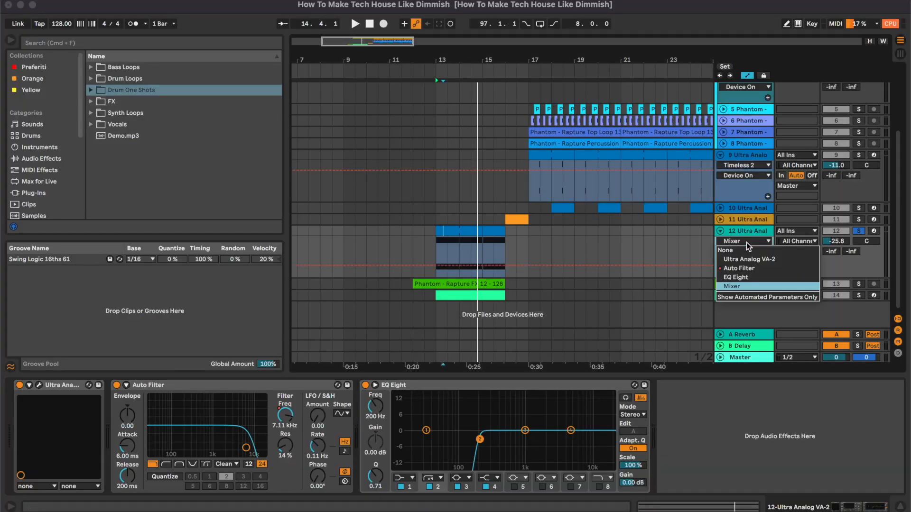
click(751, 274)
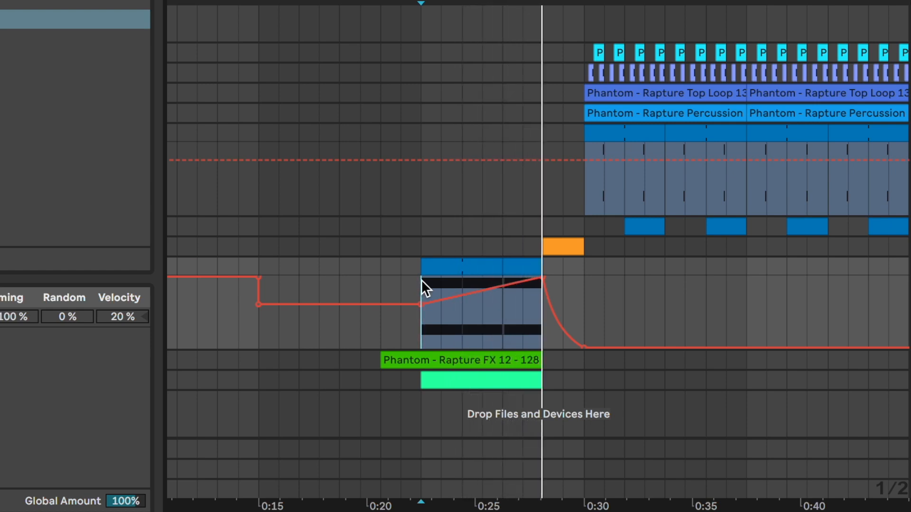
key(space)
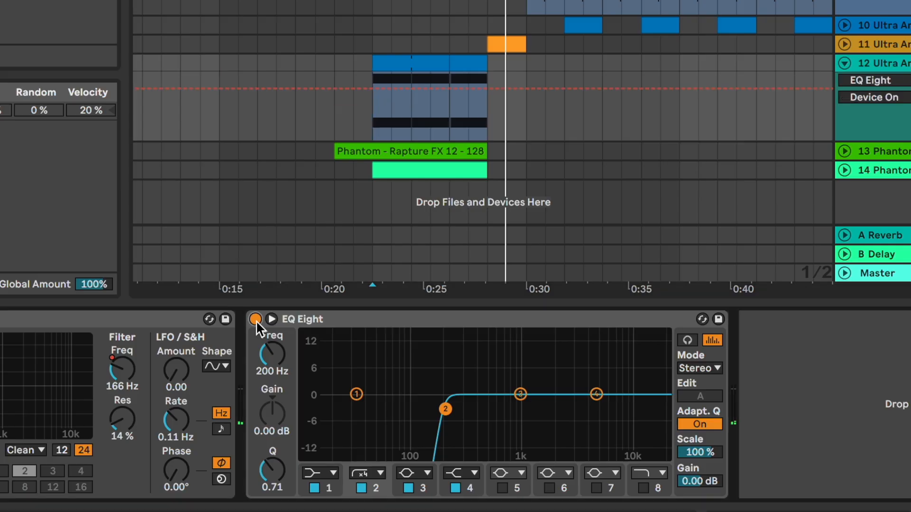
Play track 12 from bar 13, and compare the sound with its EQ Eight off and on.
key(space)
click(365, 385)
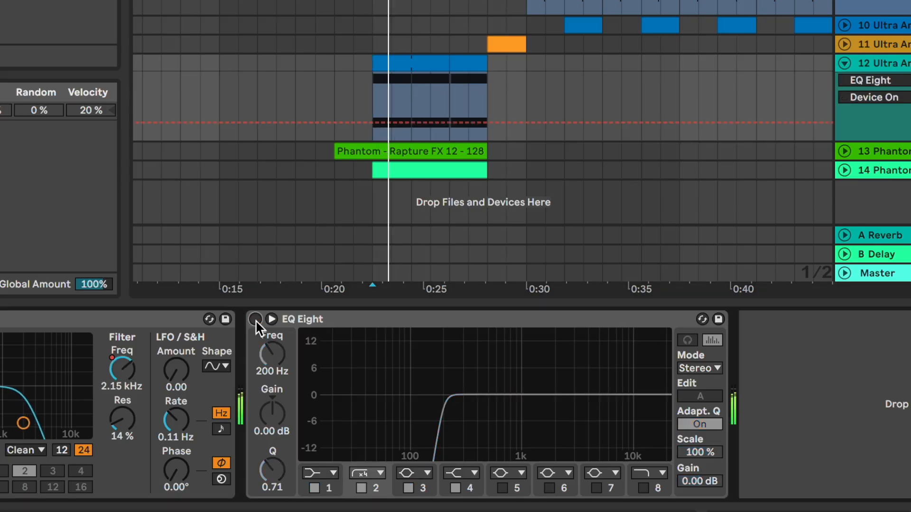
click(255, 319)
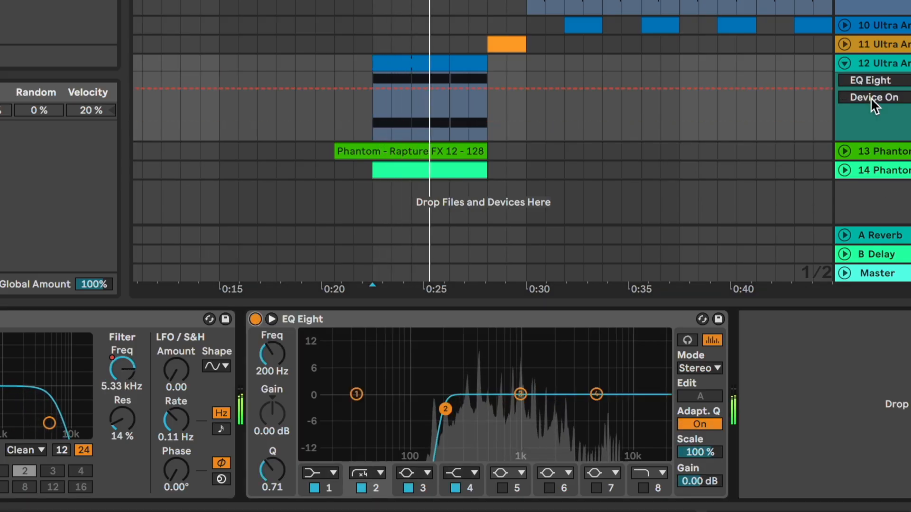
Fold track 12, unfold and solo the 13-Phantom Rapture FX 12 track with automation hidden, and play it from bar 13.
click(844, 63)
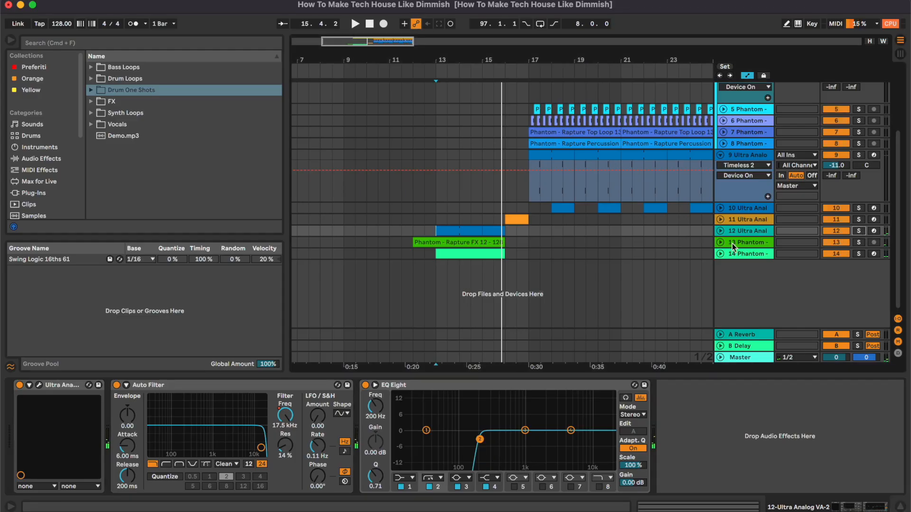
click(732, 244)
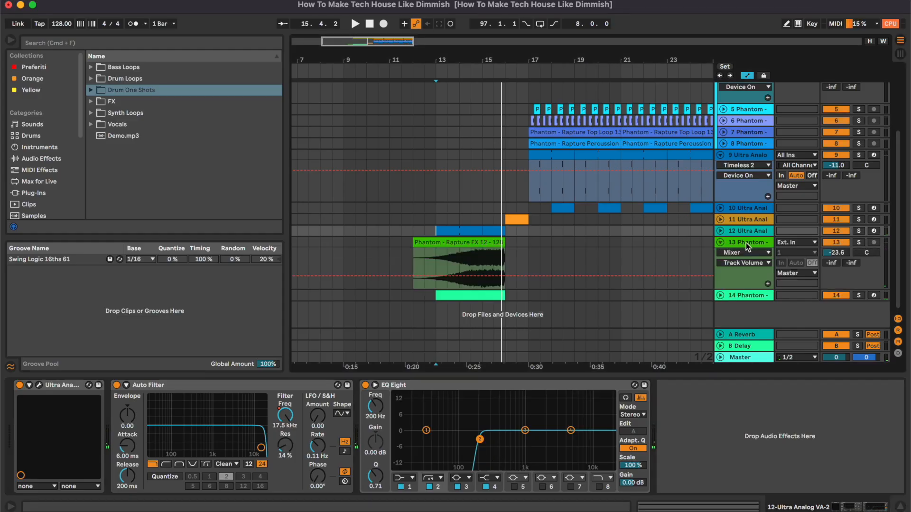
key(a)
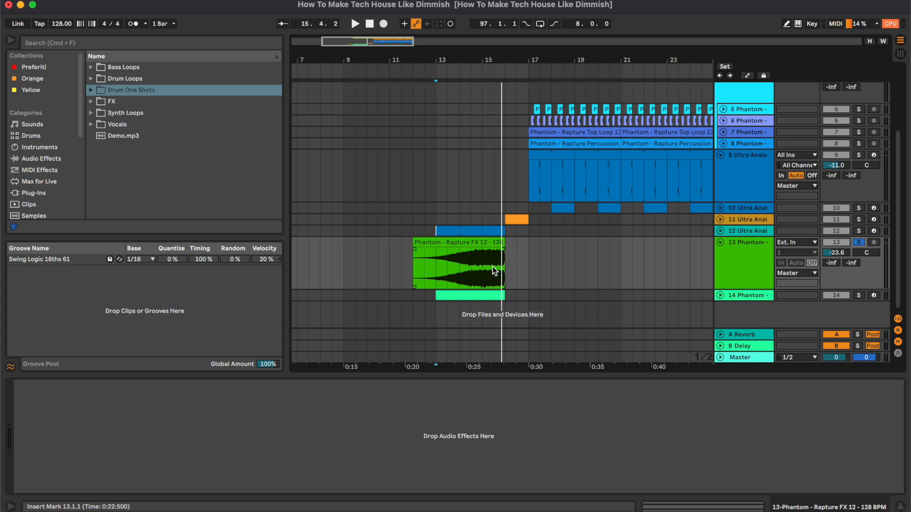
key(space)
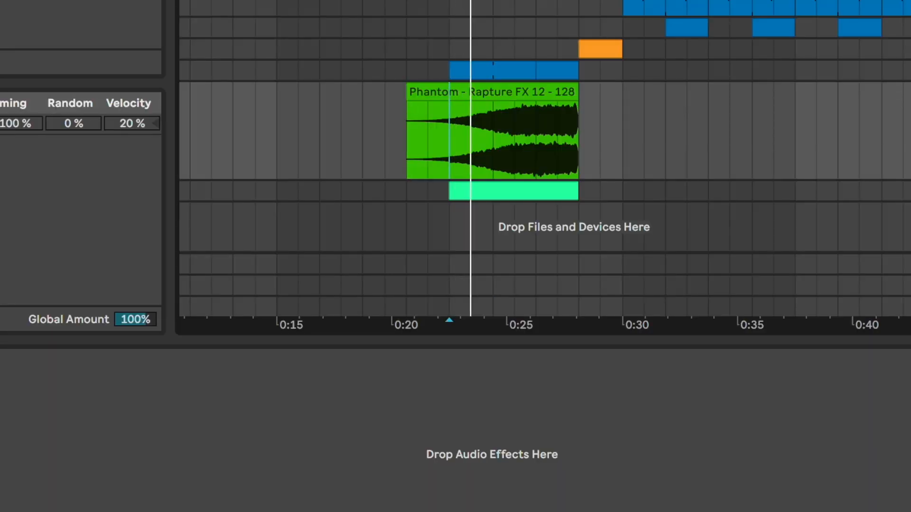
Open the snare clip on track 14, examine its notes and velocities, and close the clip view.
key(plus)
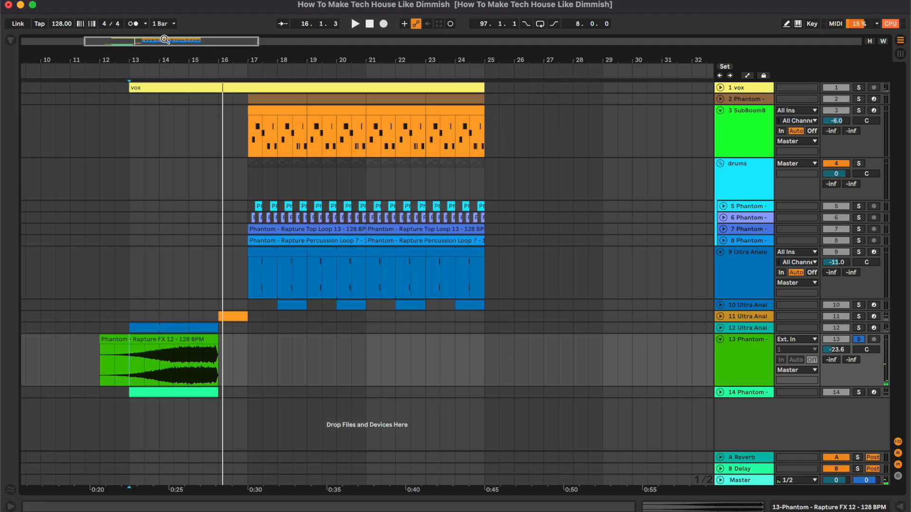
drag(164, 39, 143, 48)
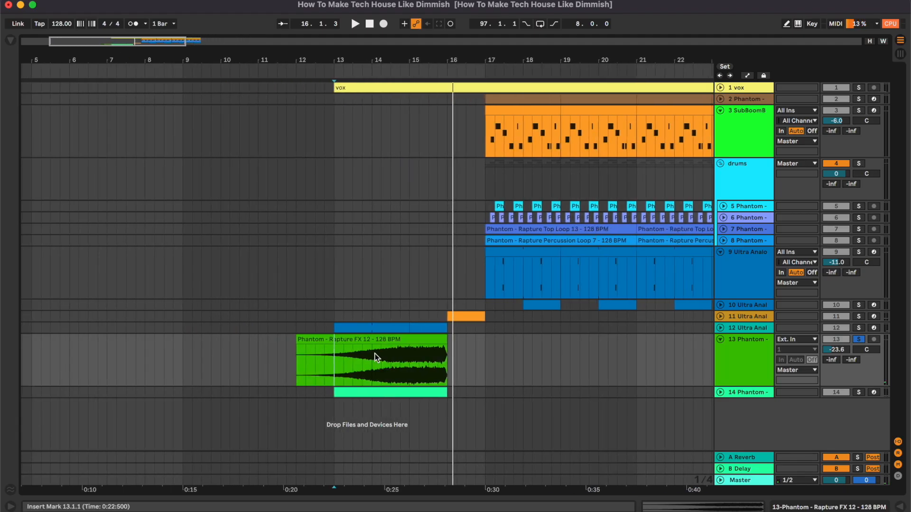
double_click(388, 392)
scroll(607, 141, down, 3)
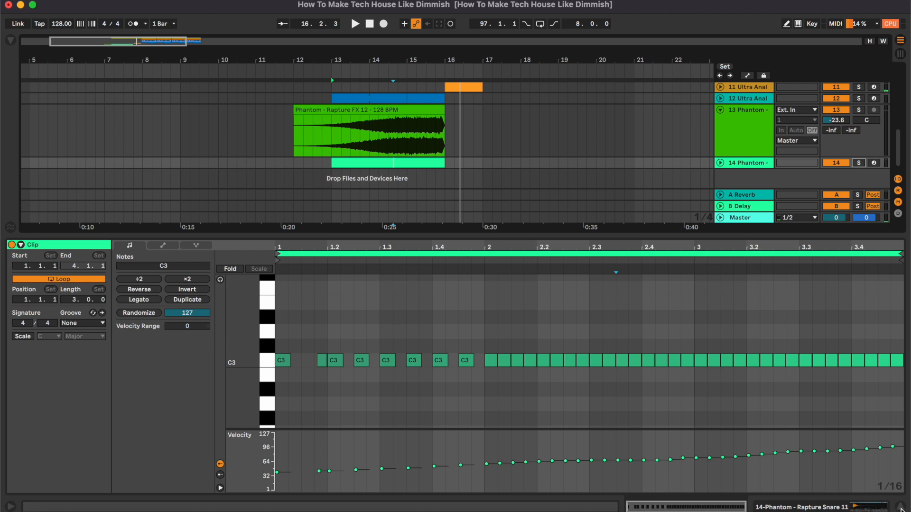
click(899, 507)
Fold the unfolded tracks 13, 9 and 3 in the arrangement.
click(720, 339)
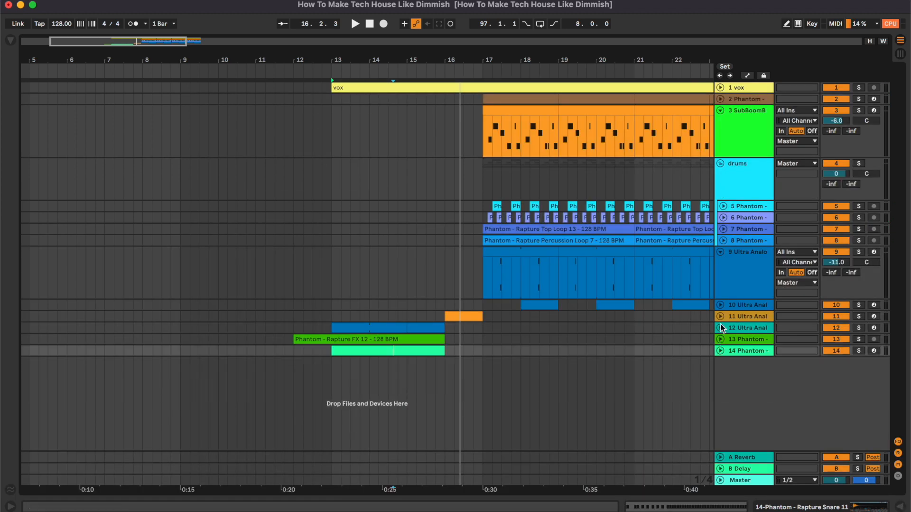
click(721, 253)
click(620, 348)
Unfold the vox track, play the full arrangement from bar 13 through its end, and stop playback.
key(minus)
click(719, 115)
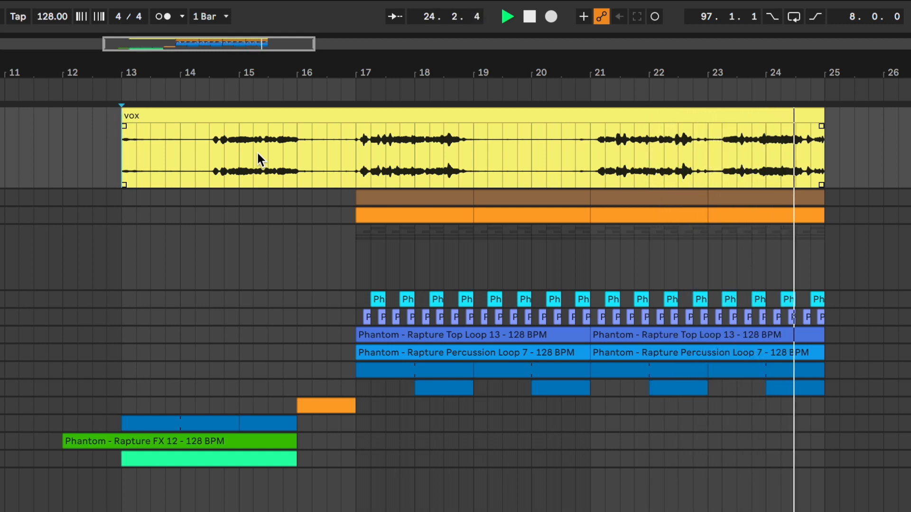
key(space)
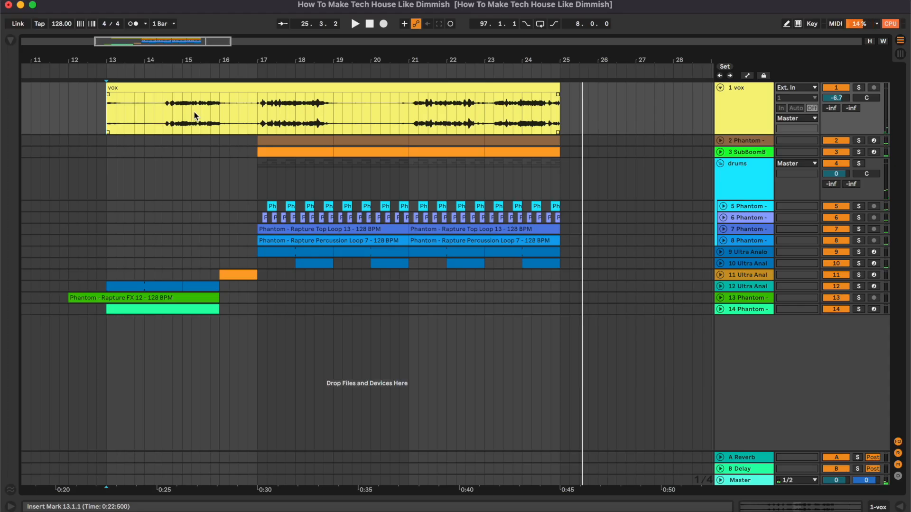